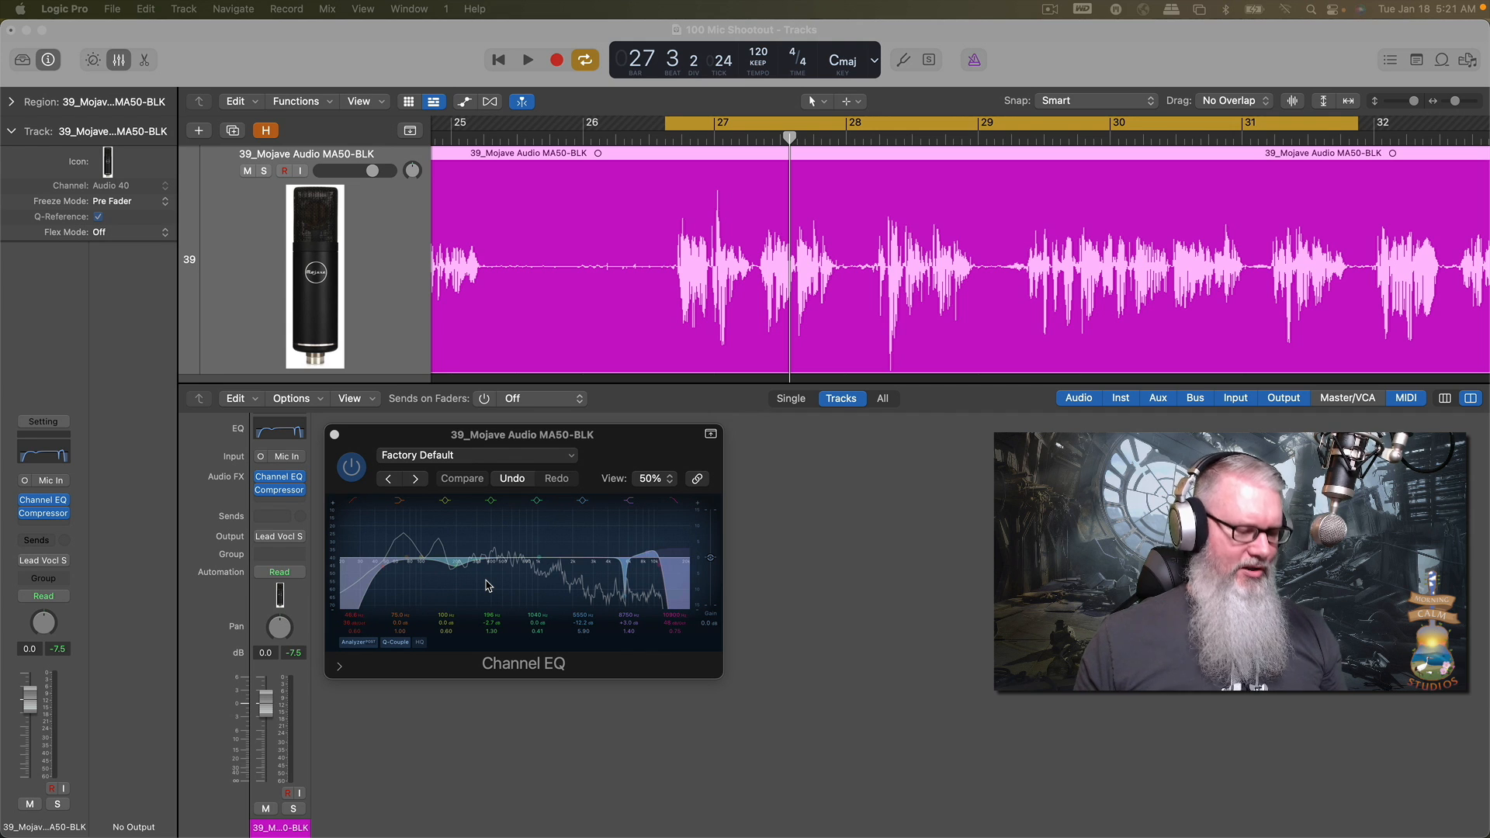
- Play the looped section of the Mojave Audio MA50-BLK track with its Channel EQ open, and close the EQ
{"action": "key", "text": "space"}
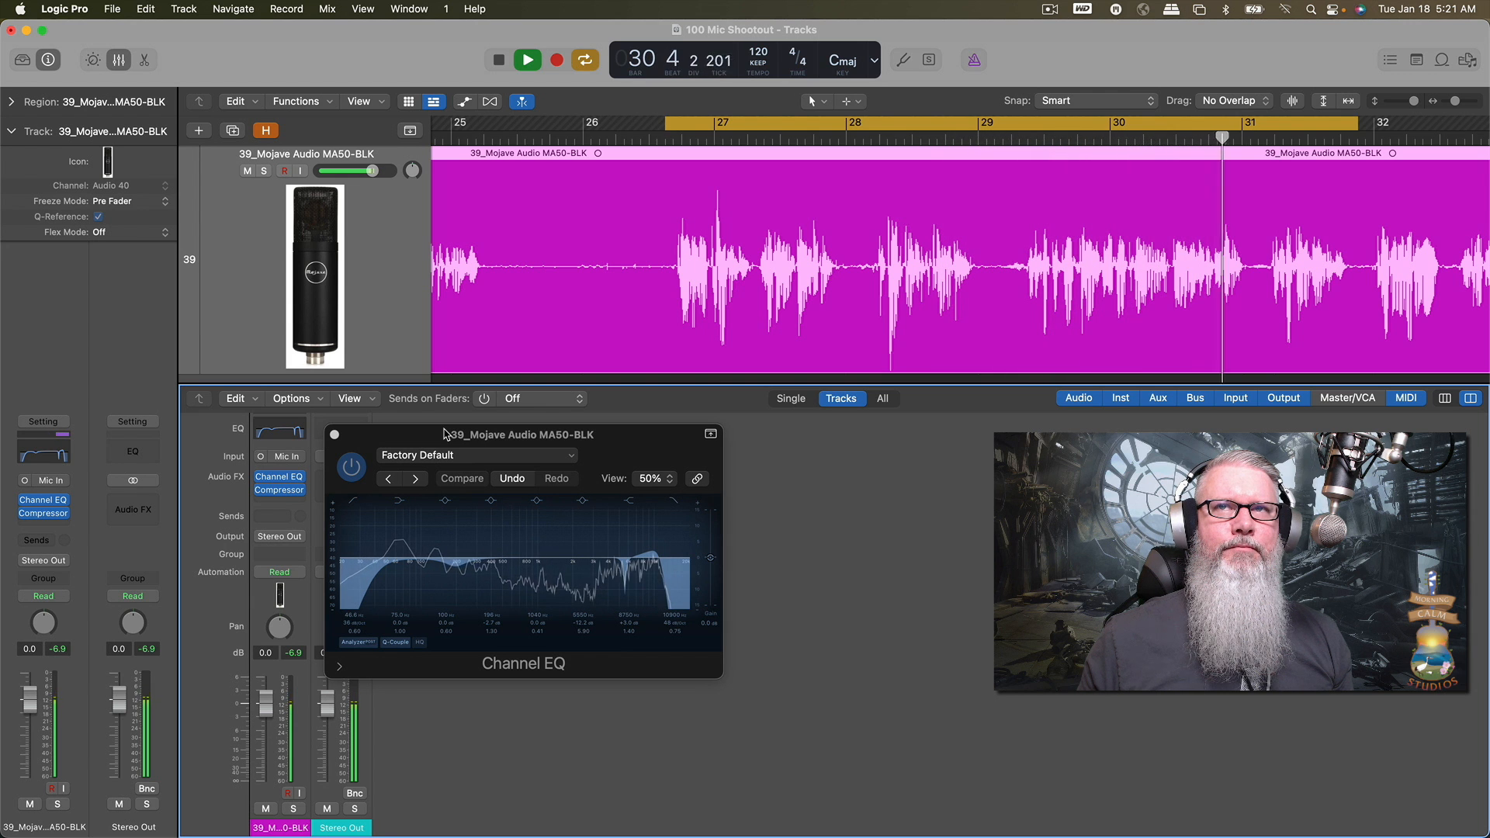
{"action": "key", "text": "space"}
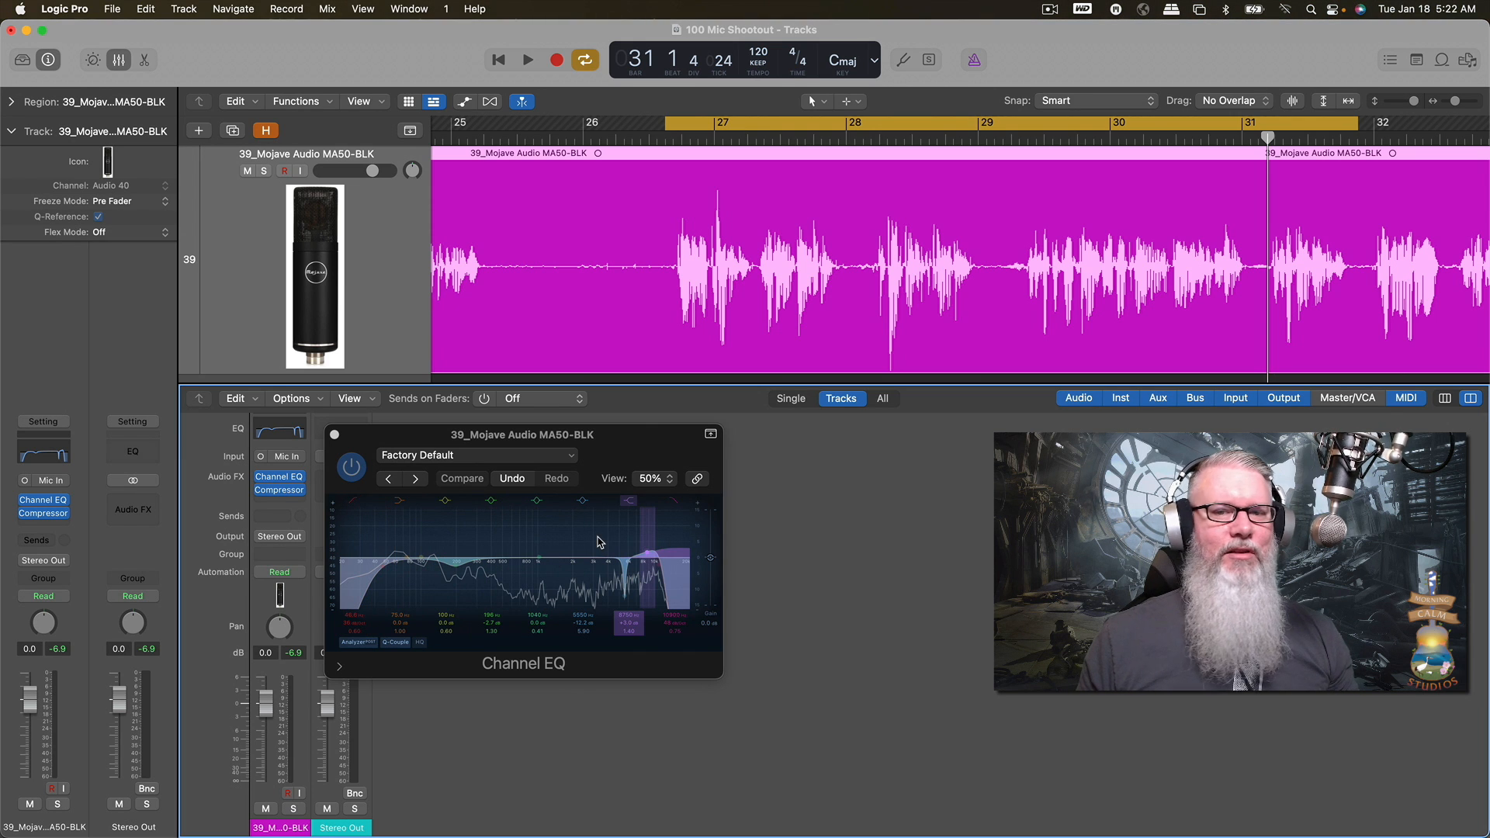
{"action": "left_click", "coordinate": [628, 436]}
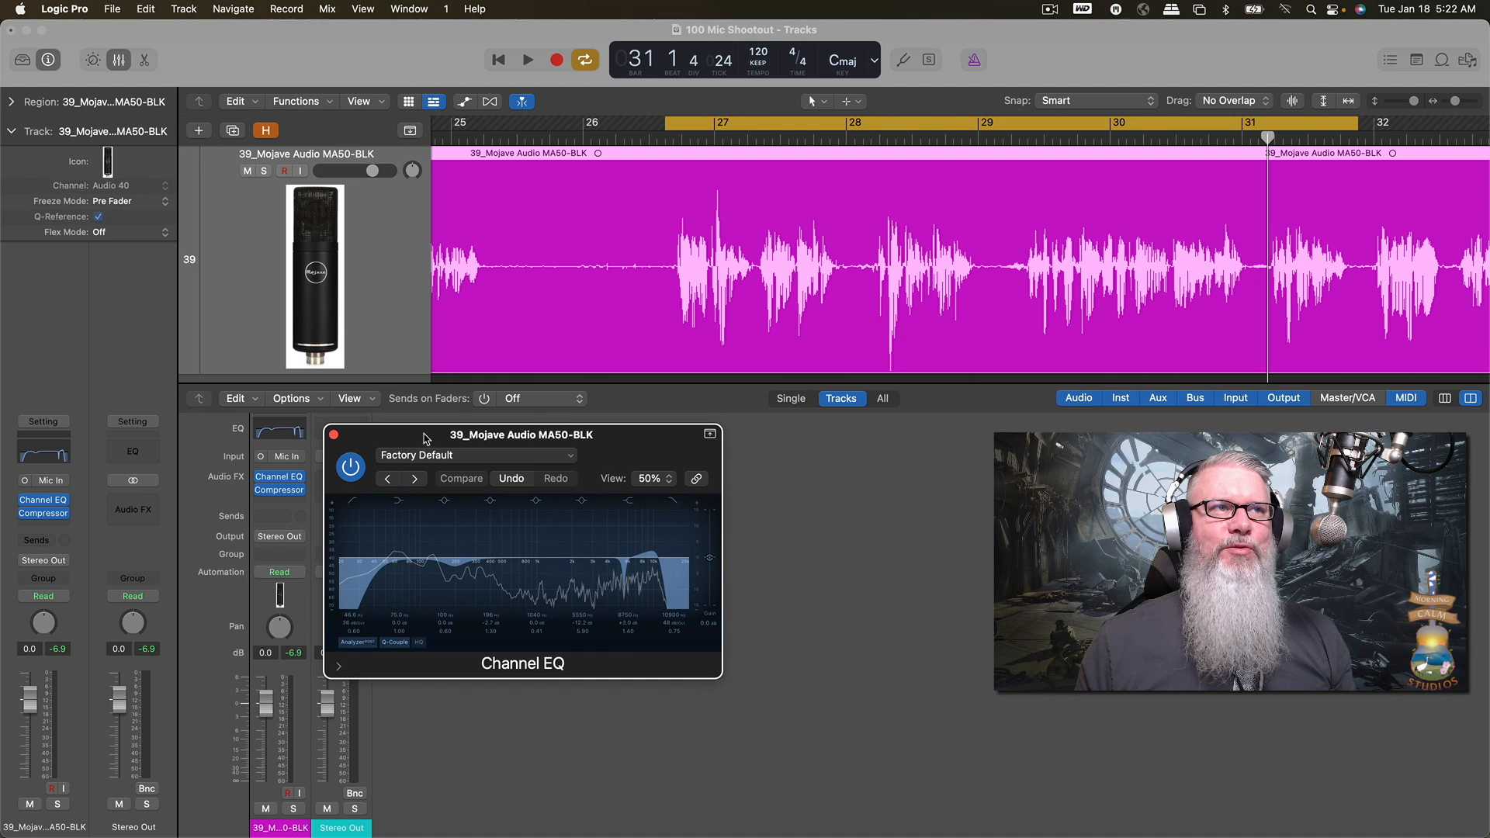
{"action": "left_click_drag", "start_coordinate": [421, 437], "coordinate": [480, 428]}
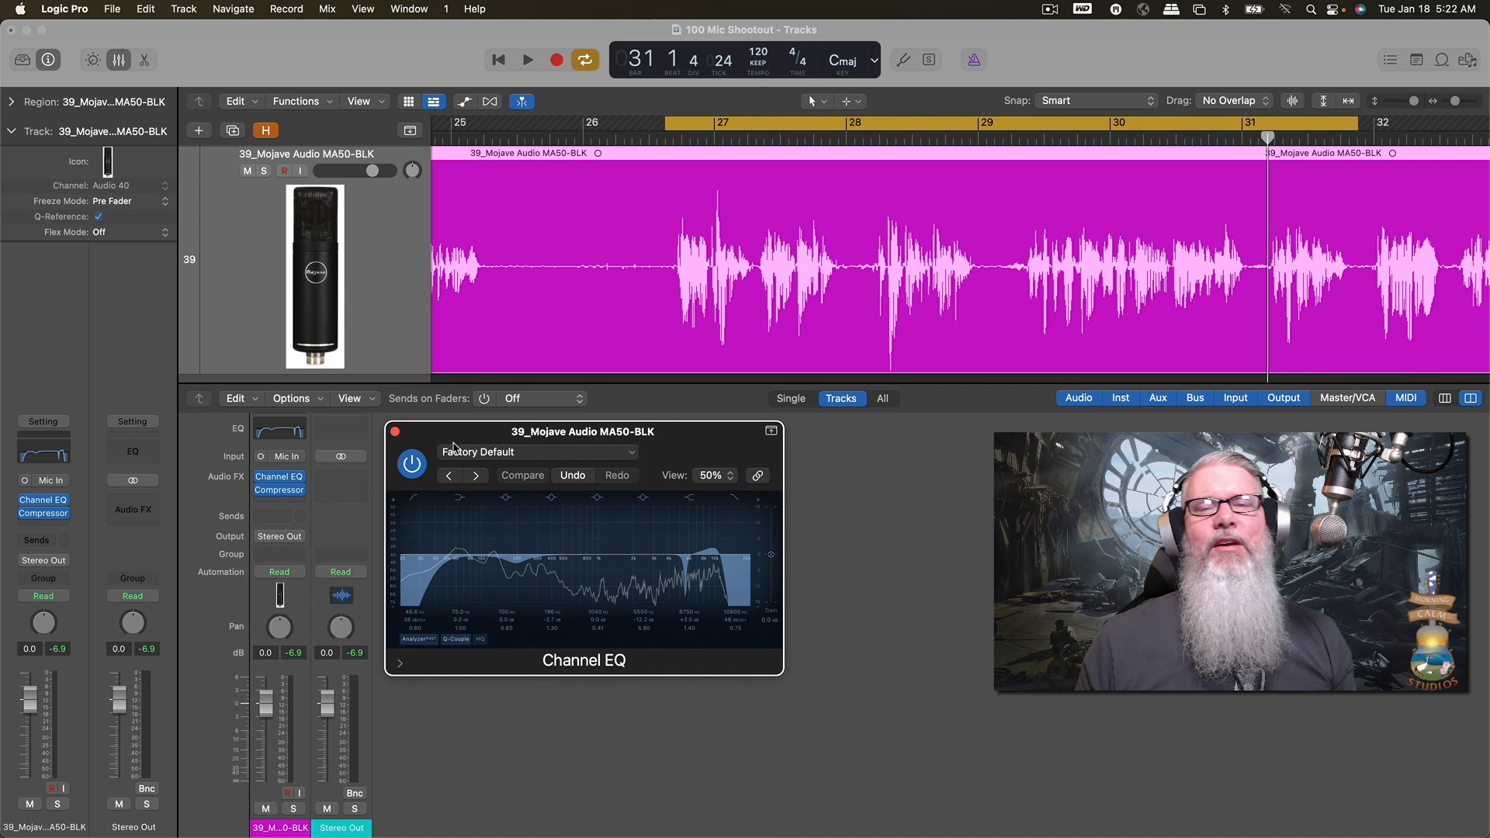
{"action": "left_click", "coordinate": [395, 432]}
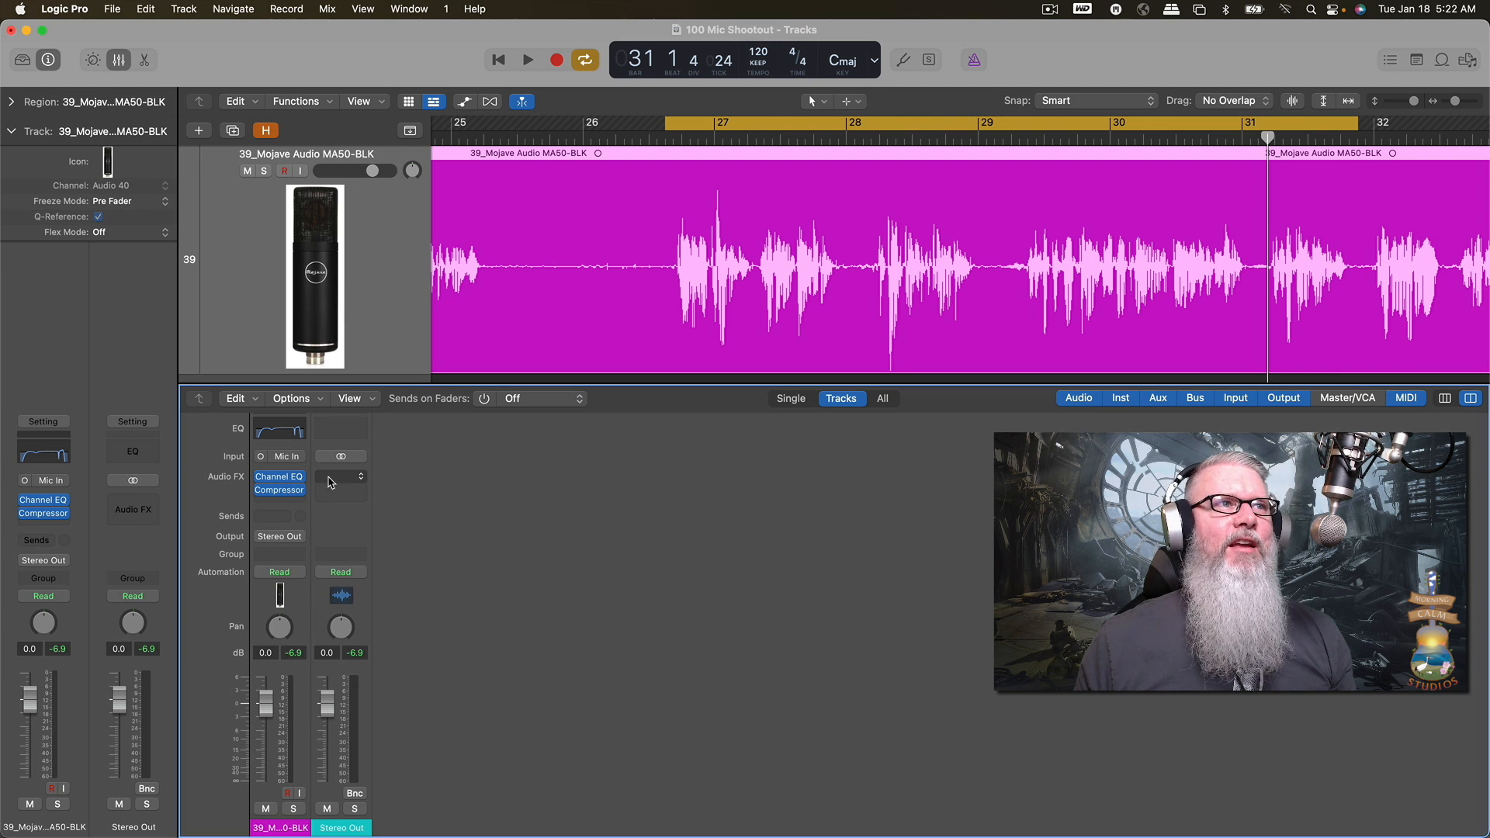
- Open the track's Compressor, watch its gain reduction meter while playing the loop, and close it
{"action": "left_click", "coordinate": [281, 491]}
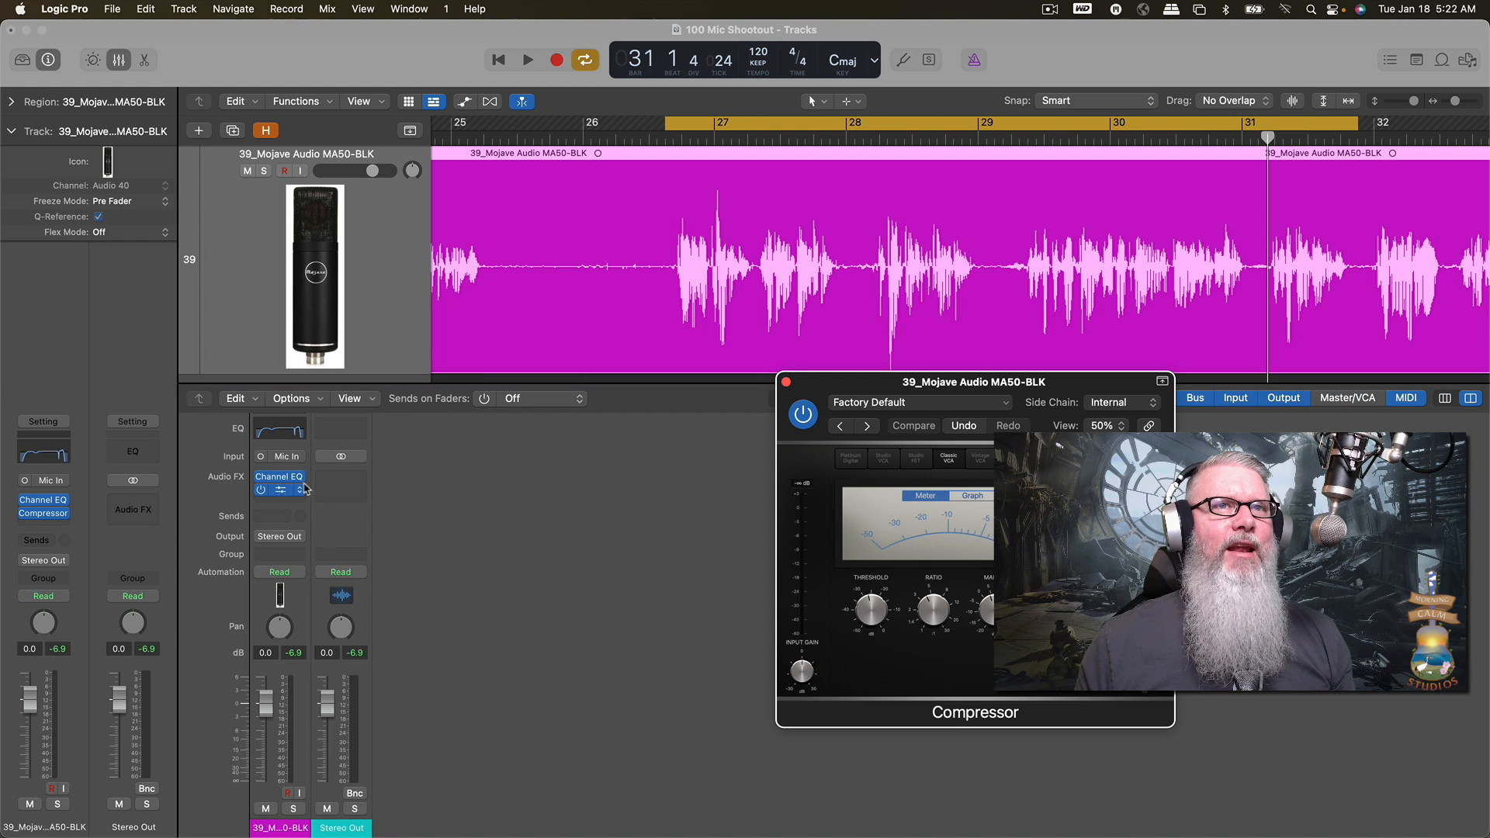
{"action": "left_click_drag", "start_coordinate": [887, 387], "coordinate": [442, 445]}
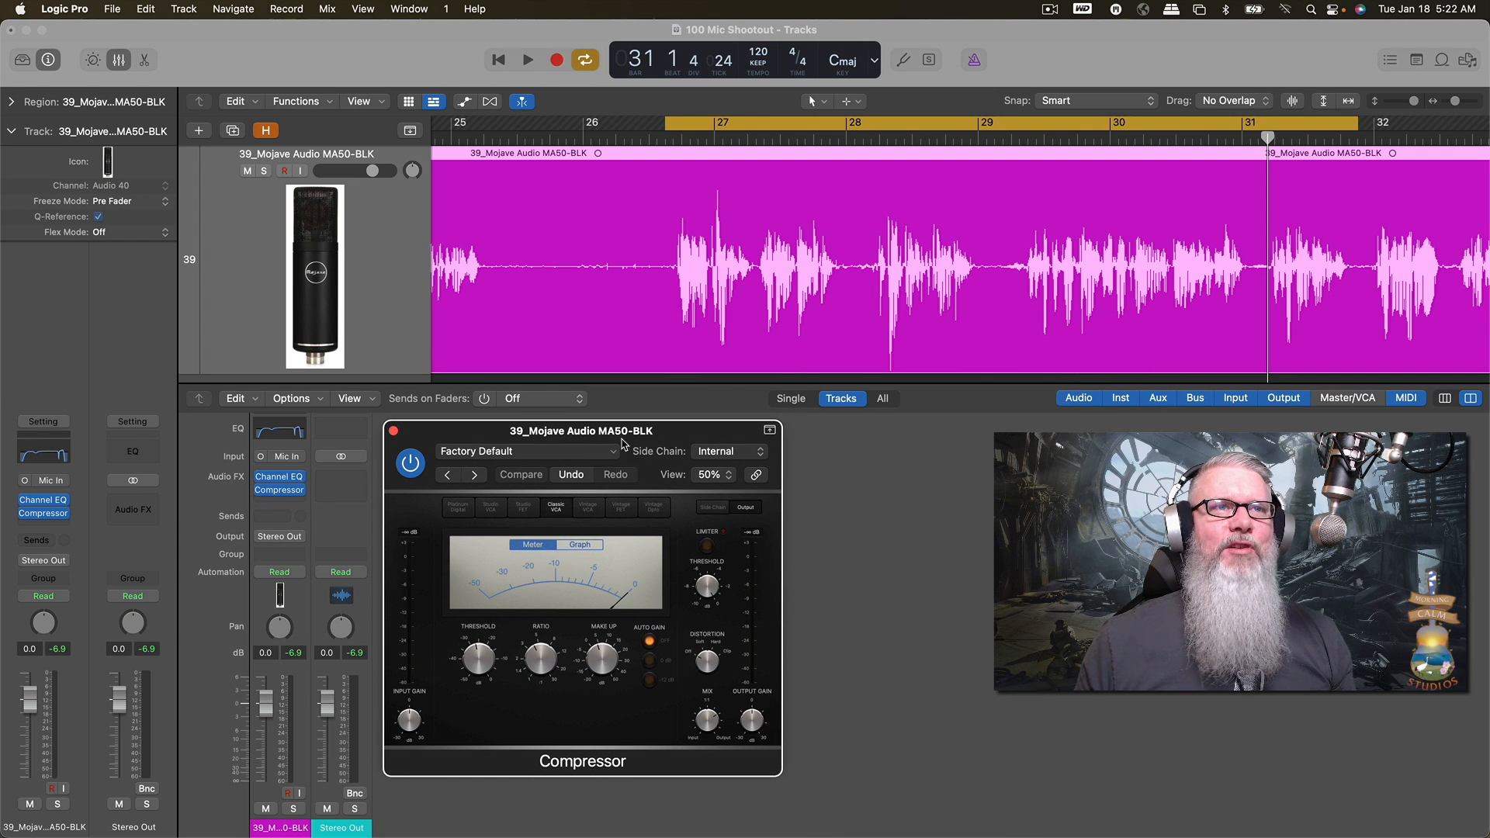
{"action": "key", "text": "space"}
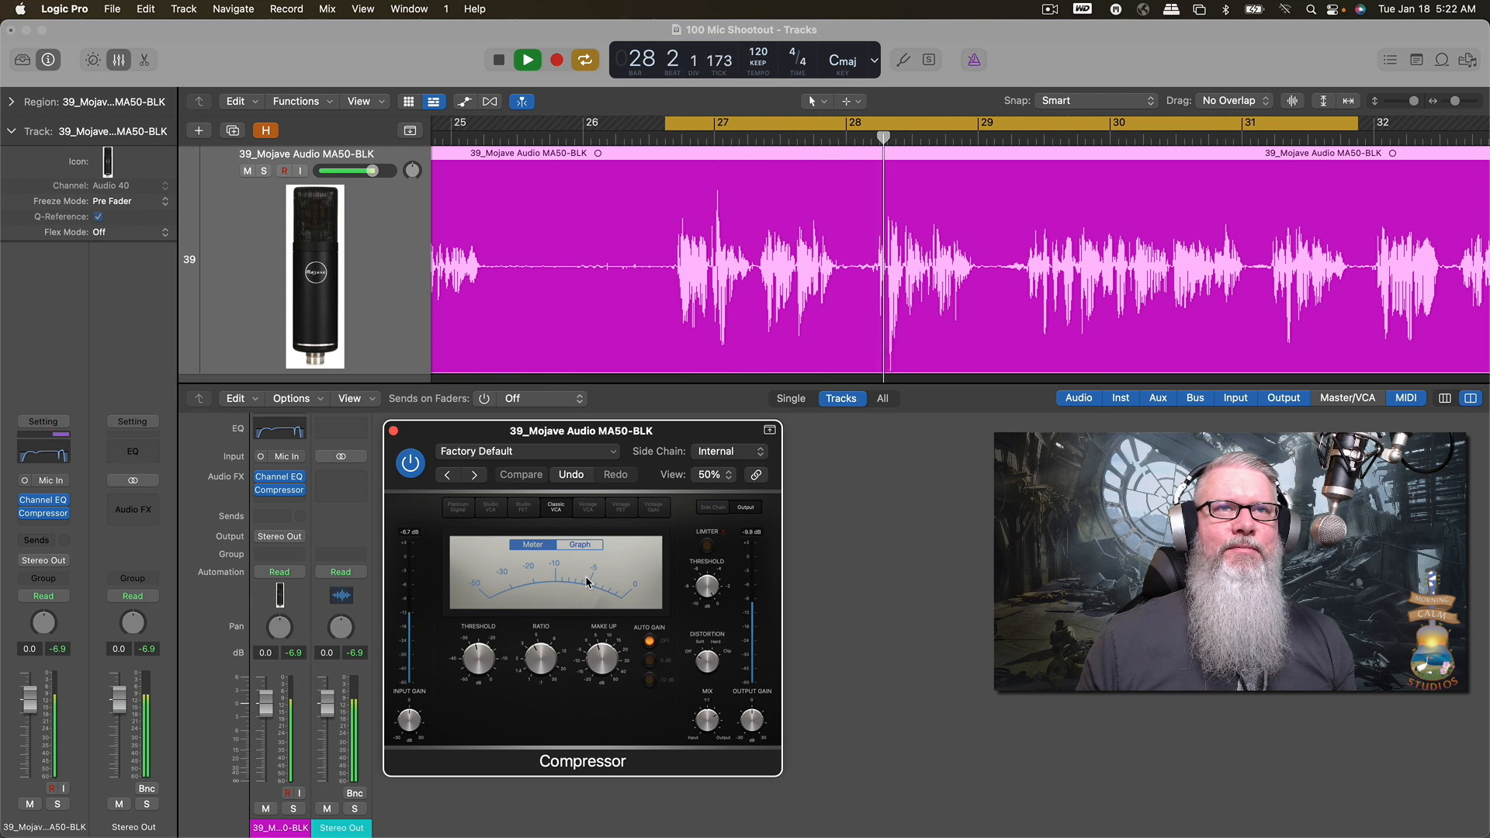
{"action": "key", "text": "space"}
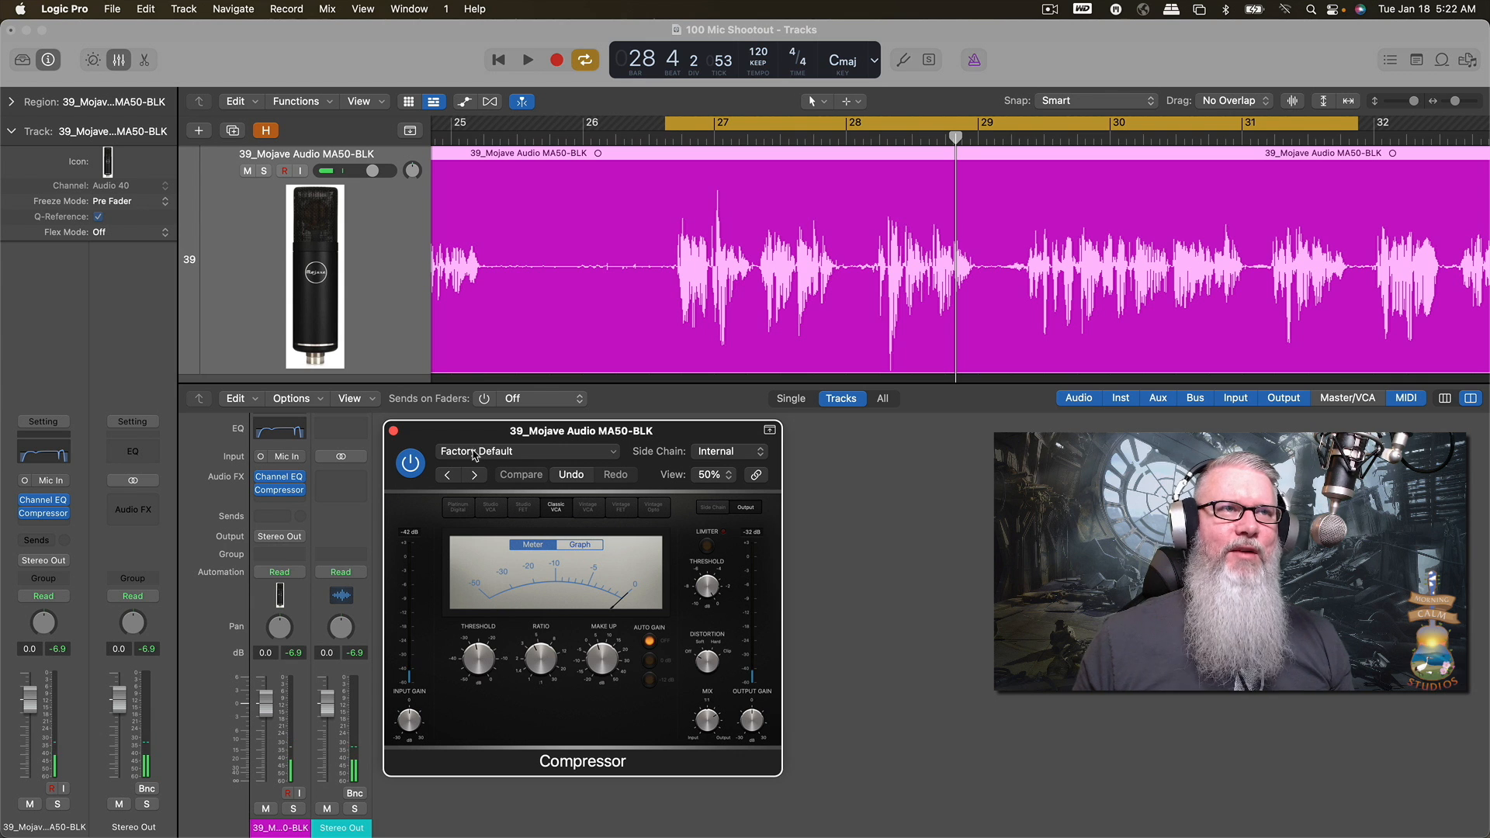
{"action": "left_click", "coordinate": [394, 431]}
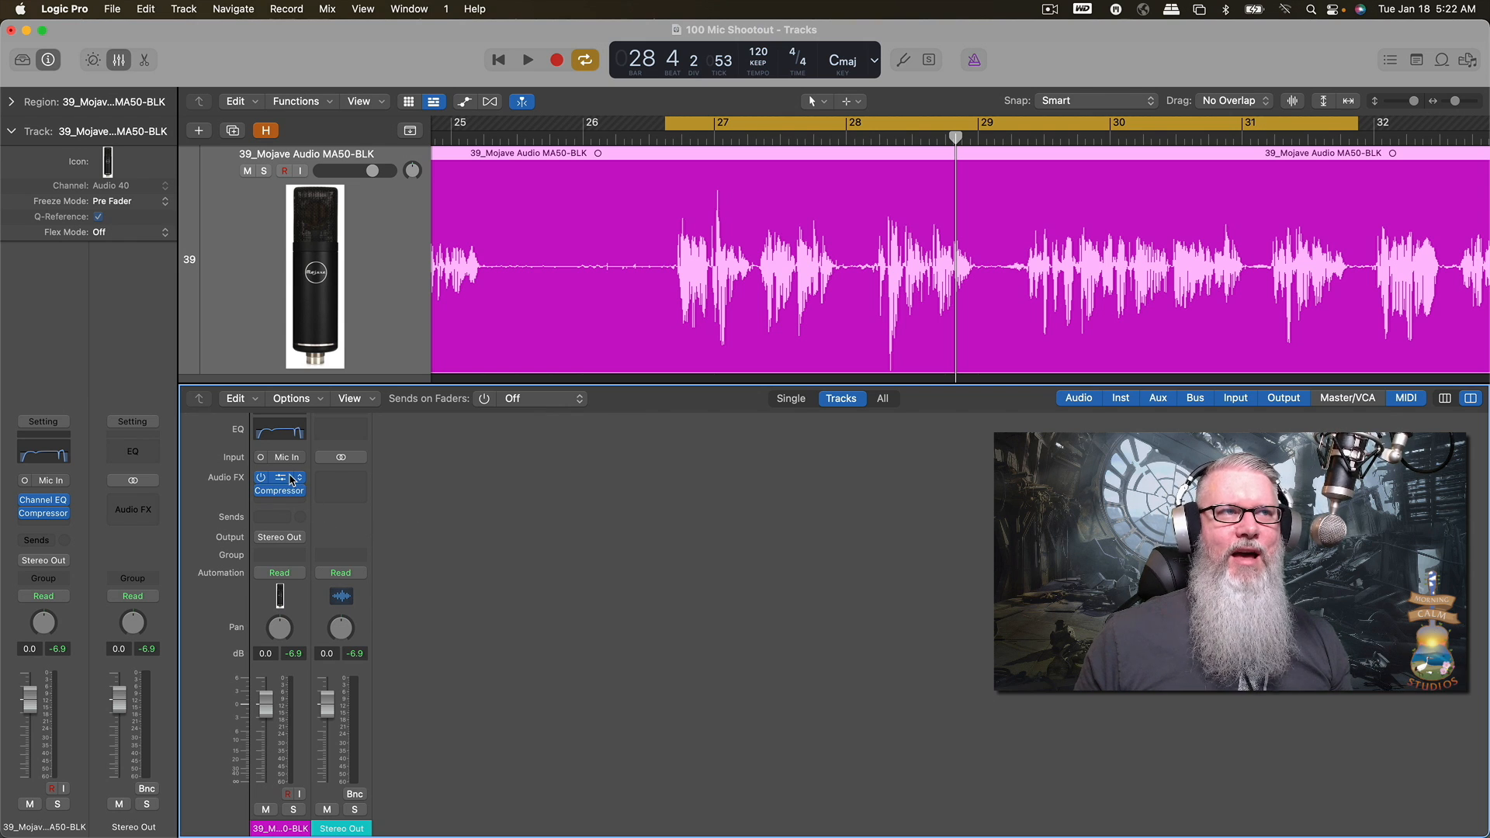
- Insert a mono Space Designer reverb after the Compressor on the MA50-BLK track and audition it with the factory default
{"action": "left_click", "coordinate": [282, 503]}
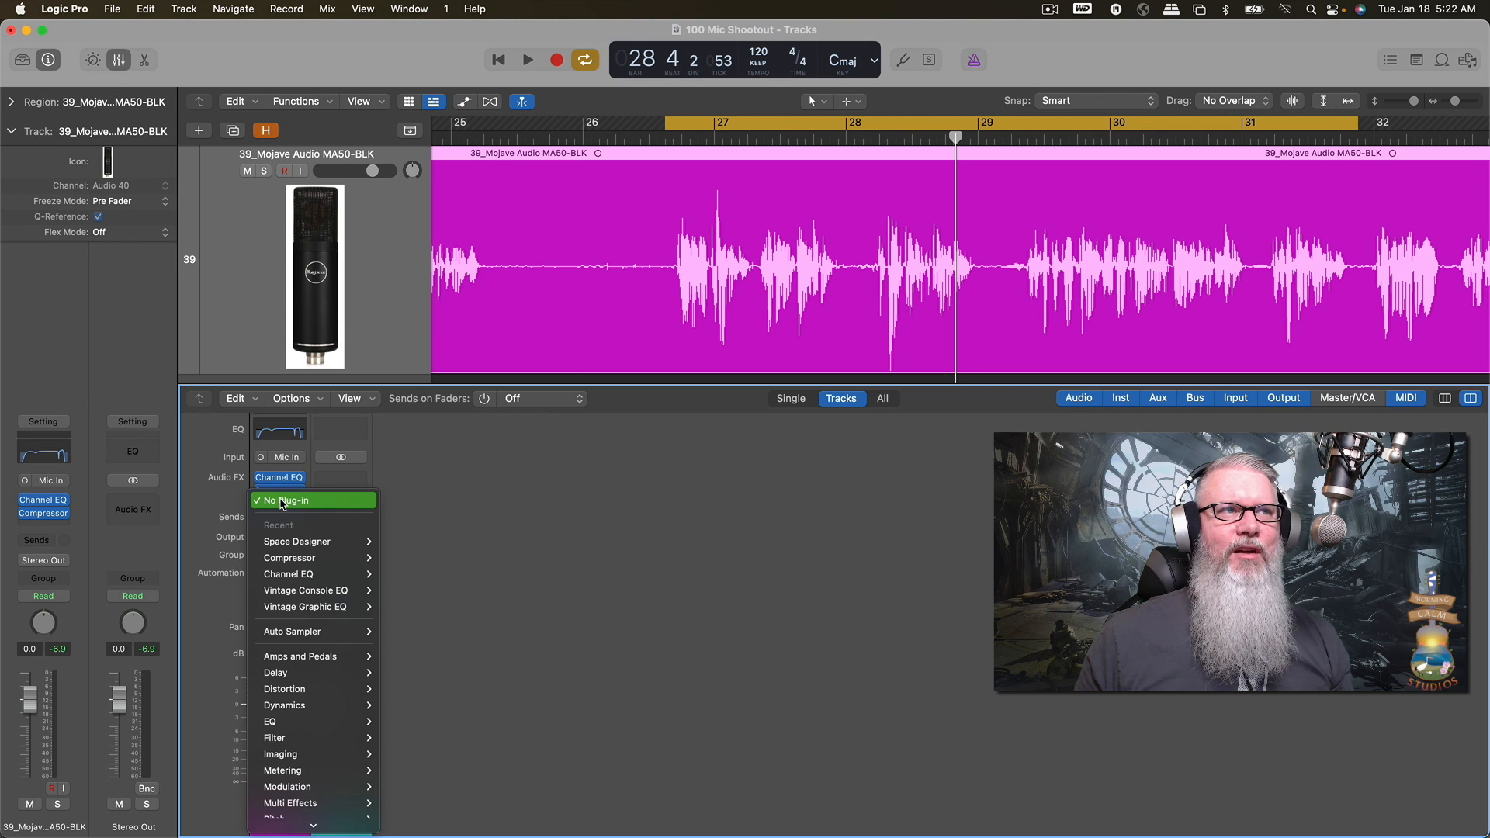
{"action": "scroll", "coordinate": [284, 745], "scroll_direction": "down", "scroll_amount": 3}
{"action": "mouse_move", "coordinate": [284, 756]}
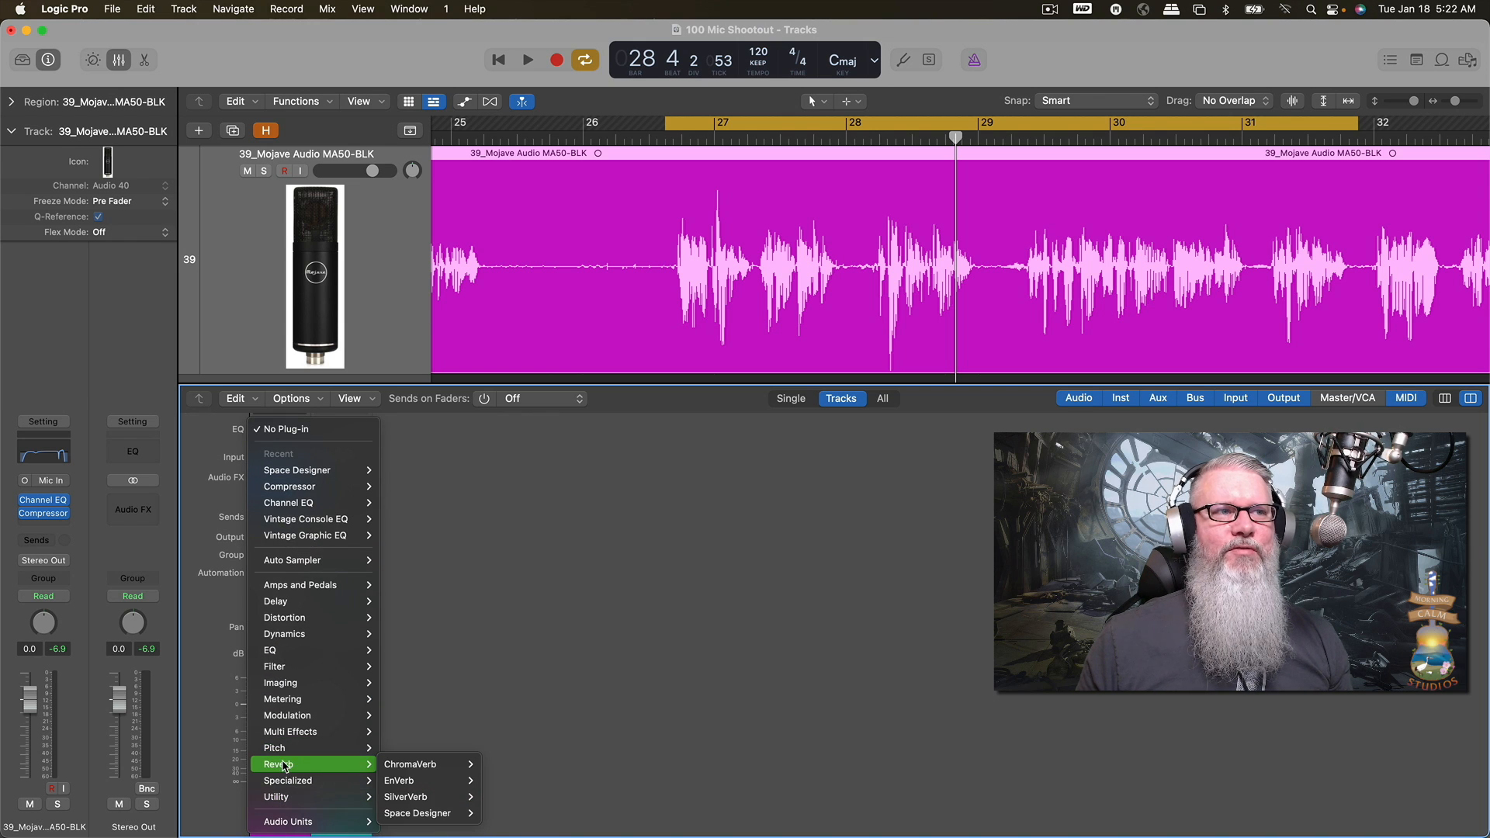
{"action": "mouse_move", "coordinate": [425, 813]}
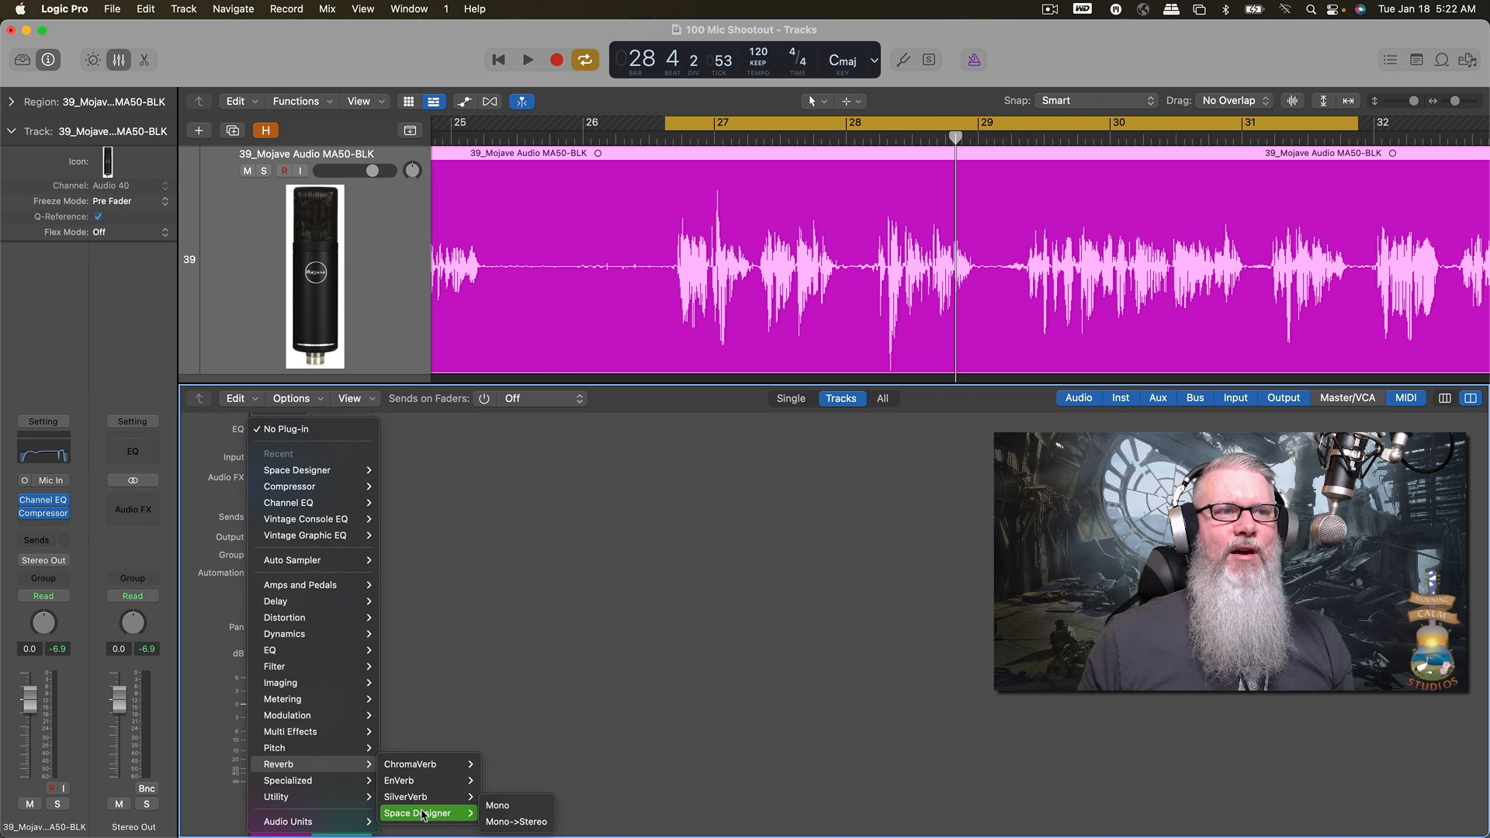
{"action": "left_click", "coordinate": [498, 807]}
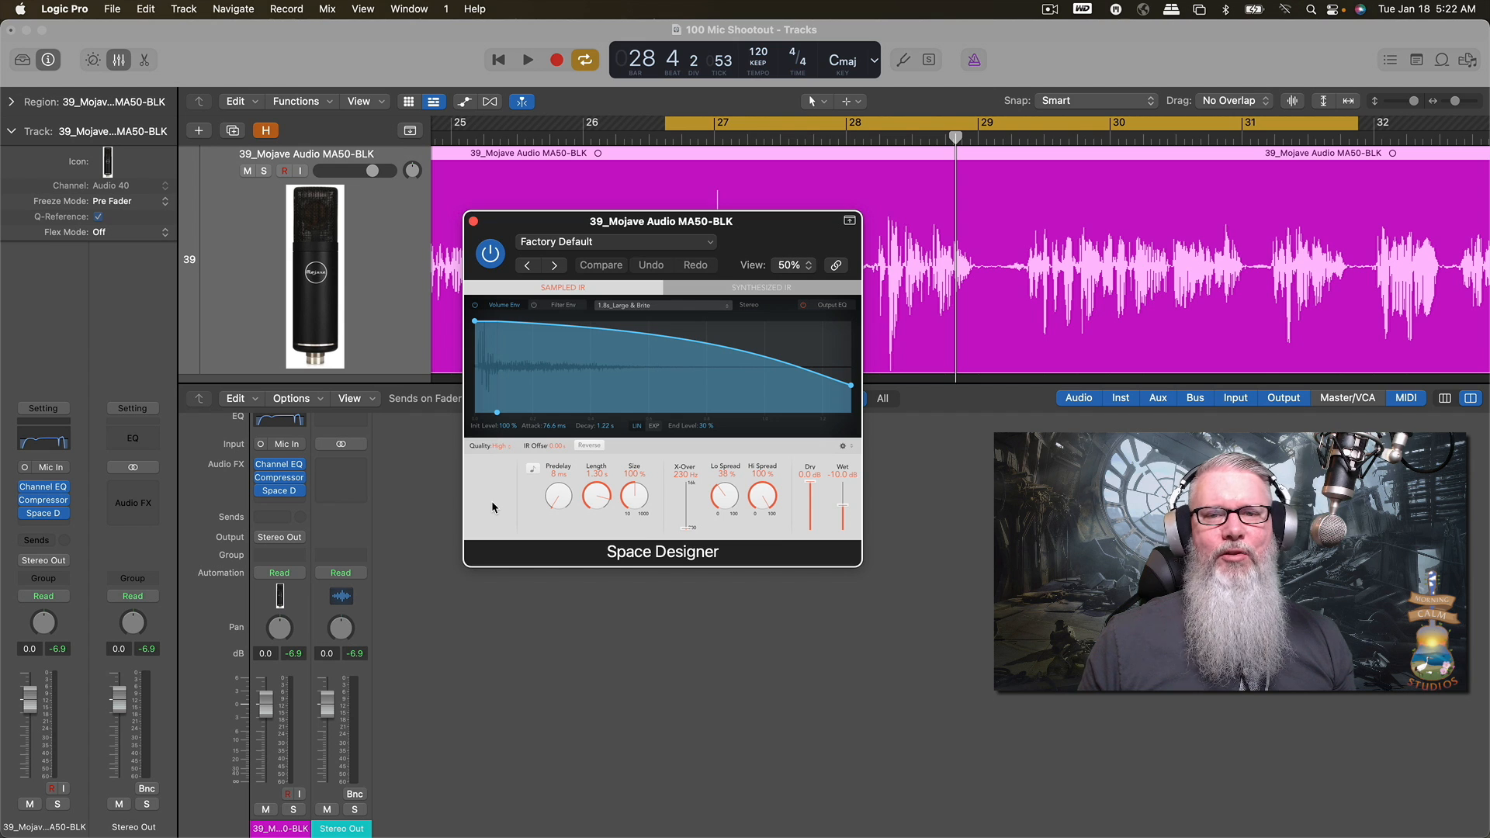
{"action": "key", "text": "space"}
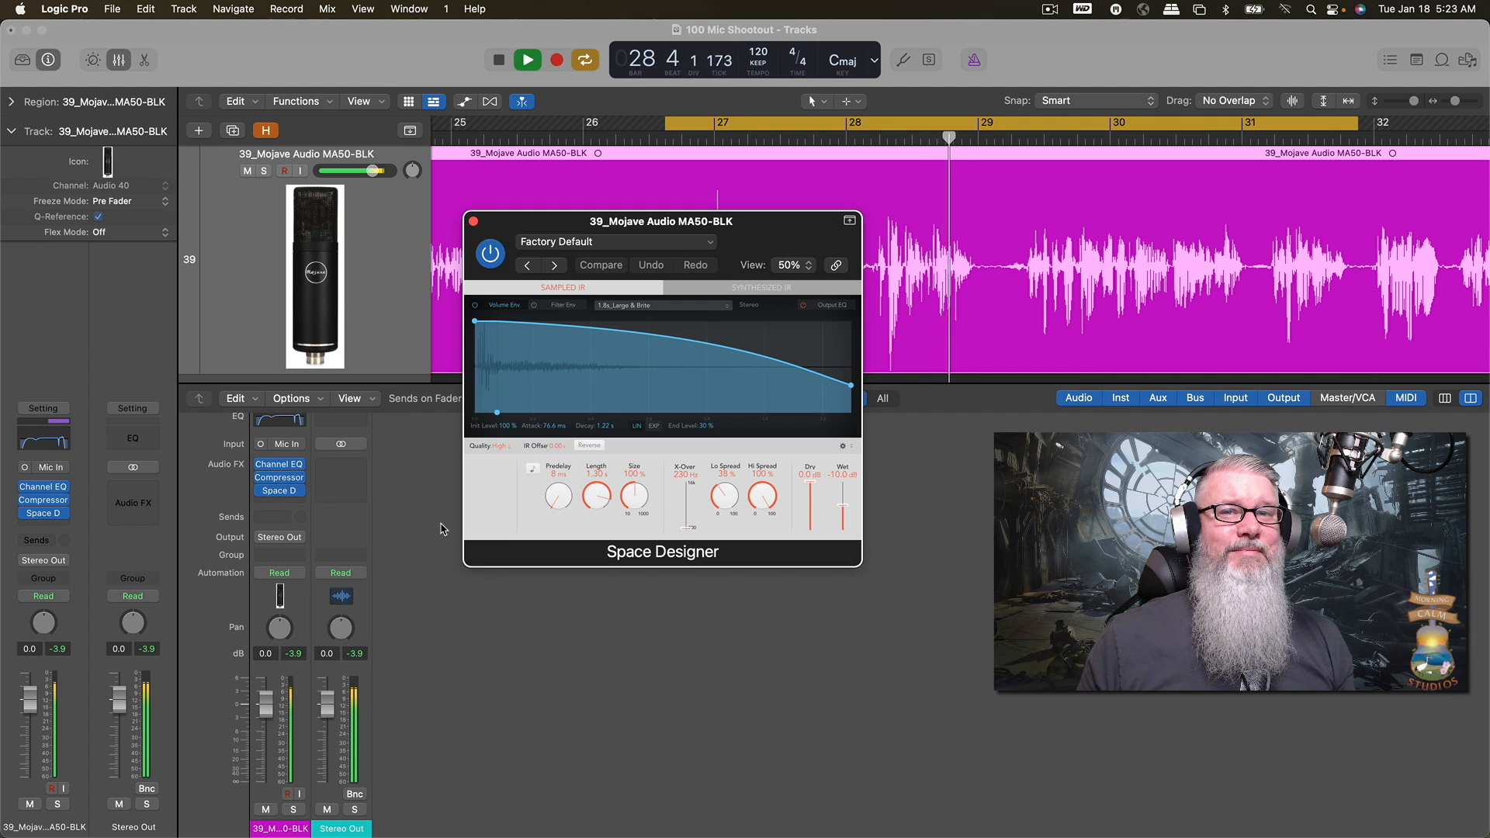
{"action": "key", "text": "space"}
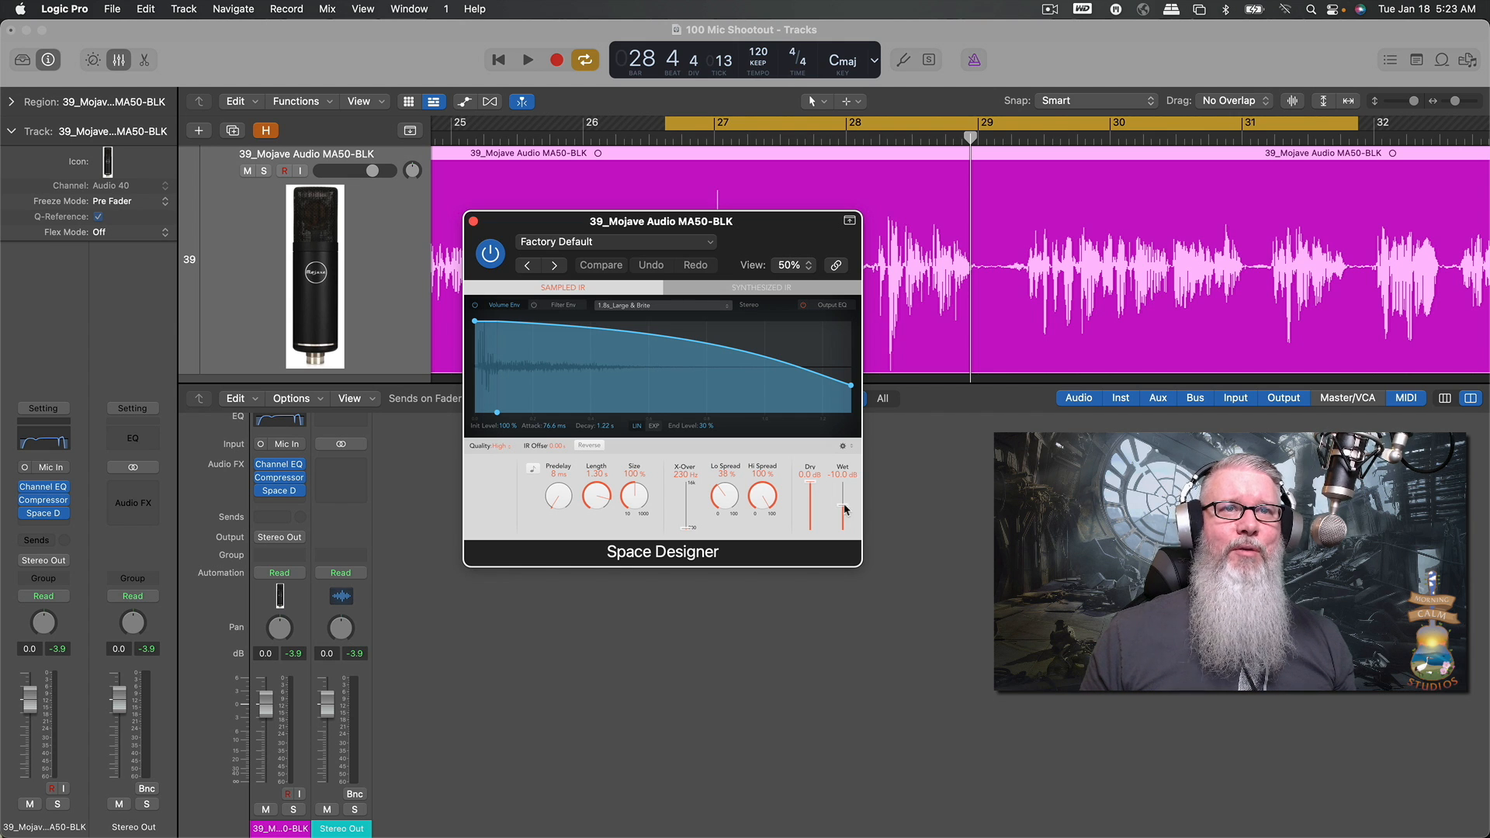
- Set Space Designer's Wet level to -31.0 dB and listen to the reduced reverb
{"action": "left_click_drag", "start_coordinate": [842, 509], "coordinate": [845, 516]}
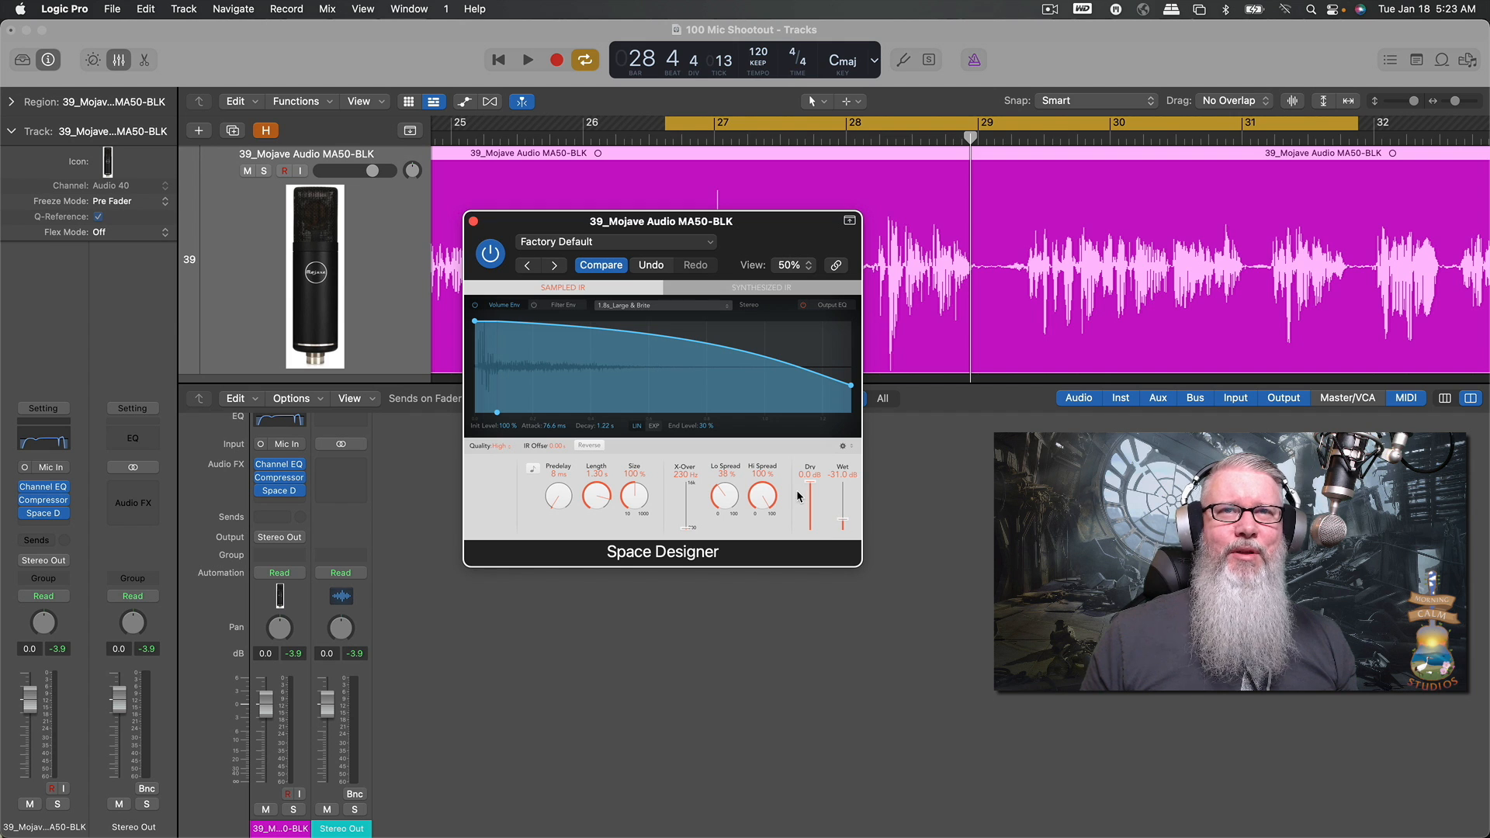
{"action": "key", "text": "space"}
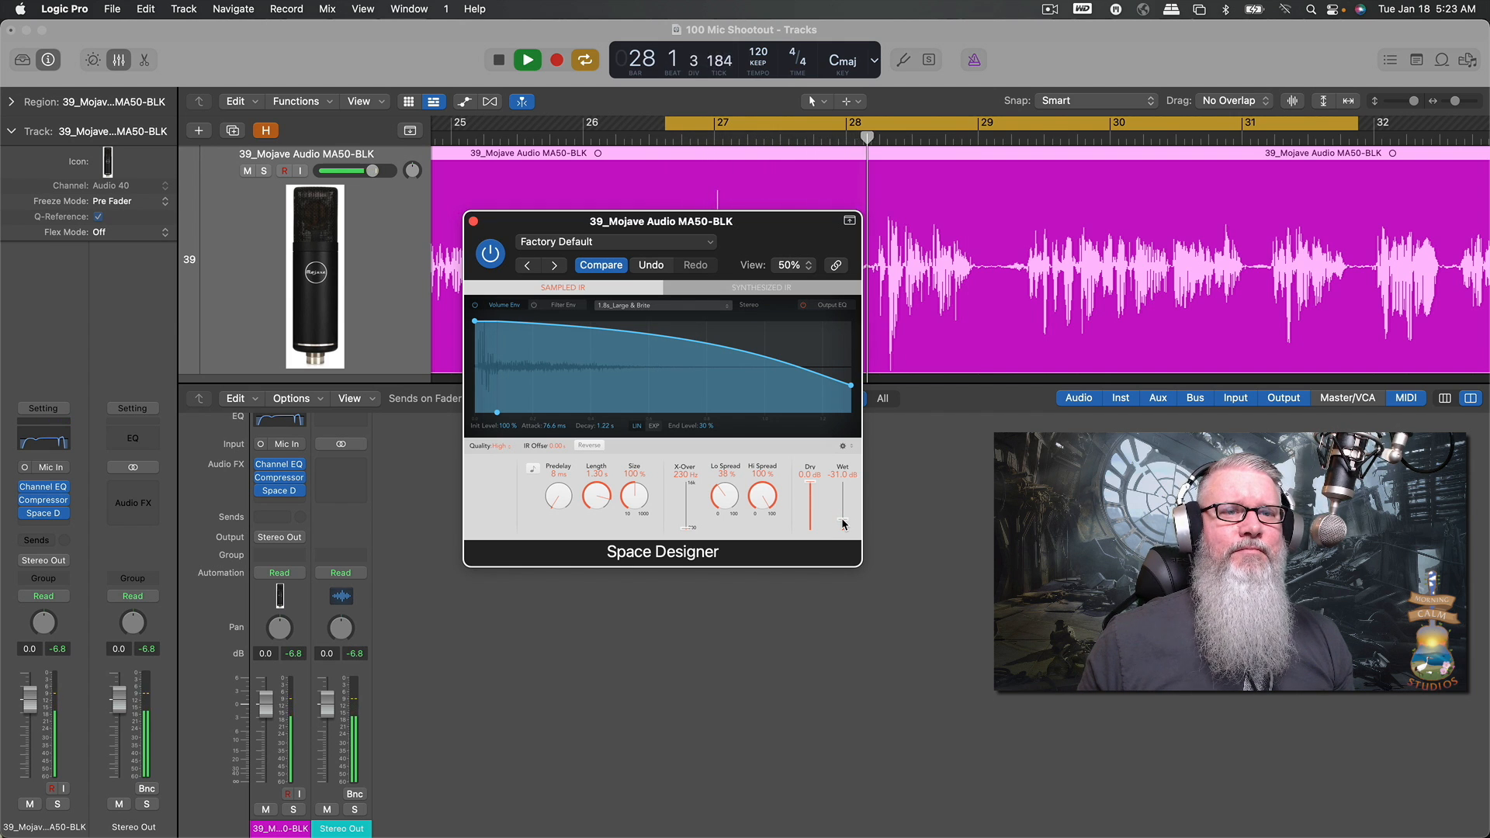
{"action": "key", "text": "space"}
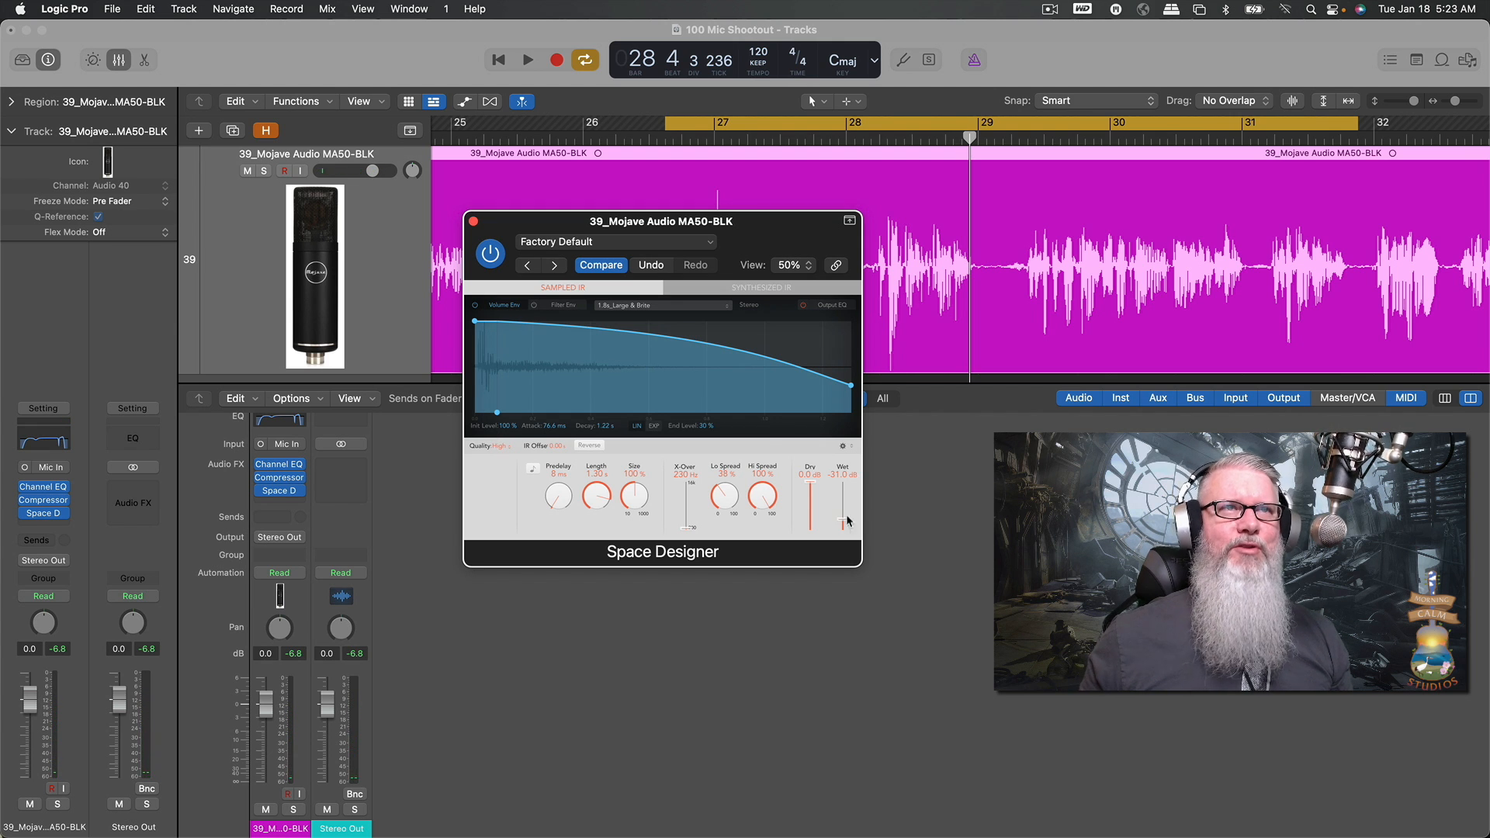
- Move the Space Designer window clear of the waveform and replay the looped vocal from its start
{"action": "left_click_drag", "start_coordinate": [773, 237], "coordinate": [702, 457]}
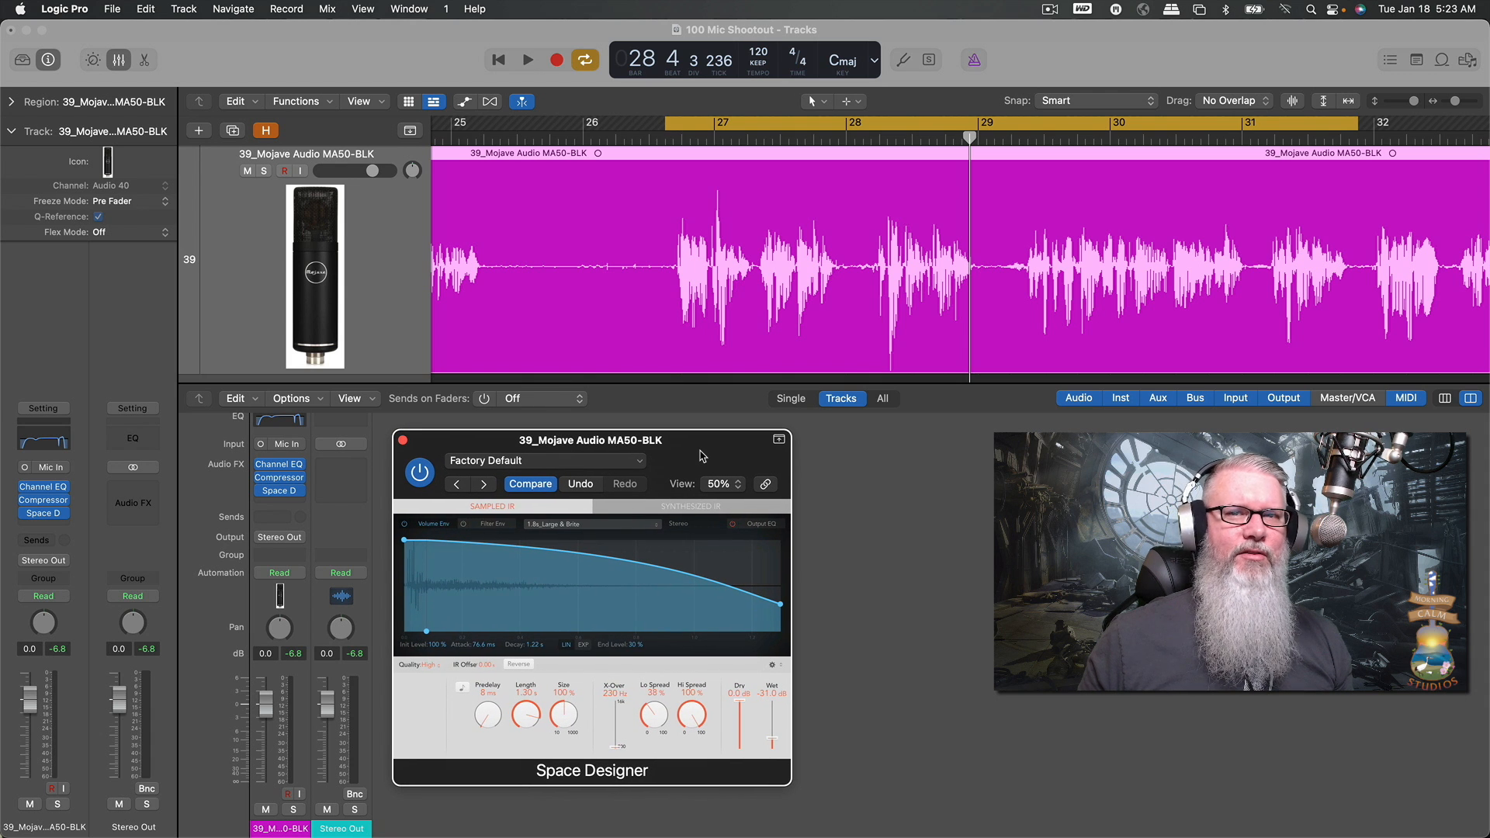
{"action": "key", "text": "space"}
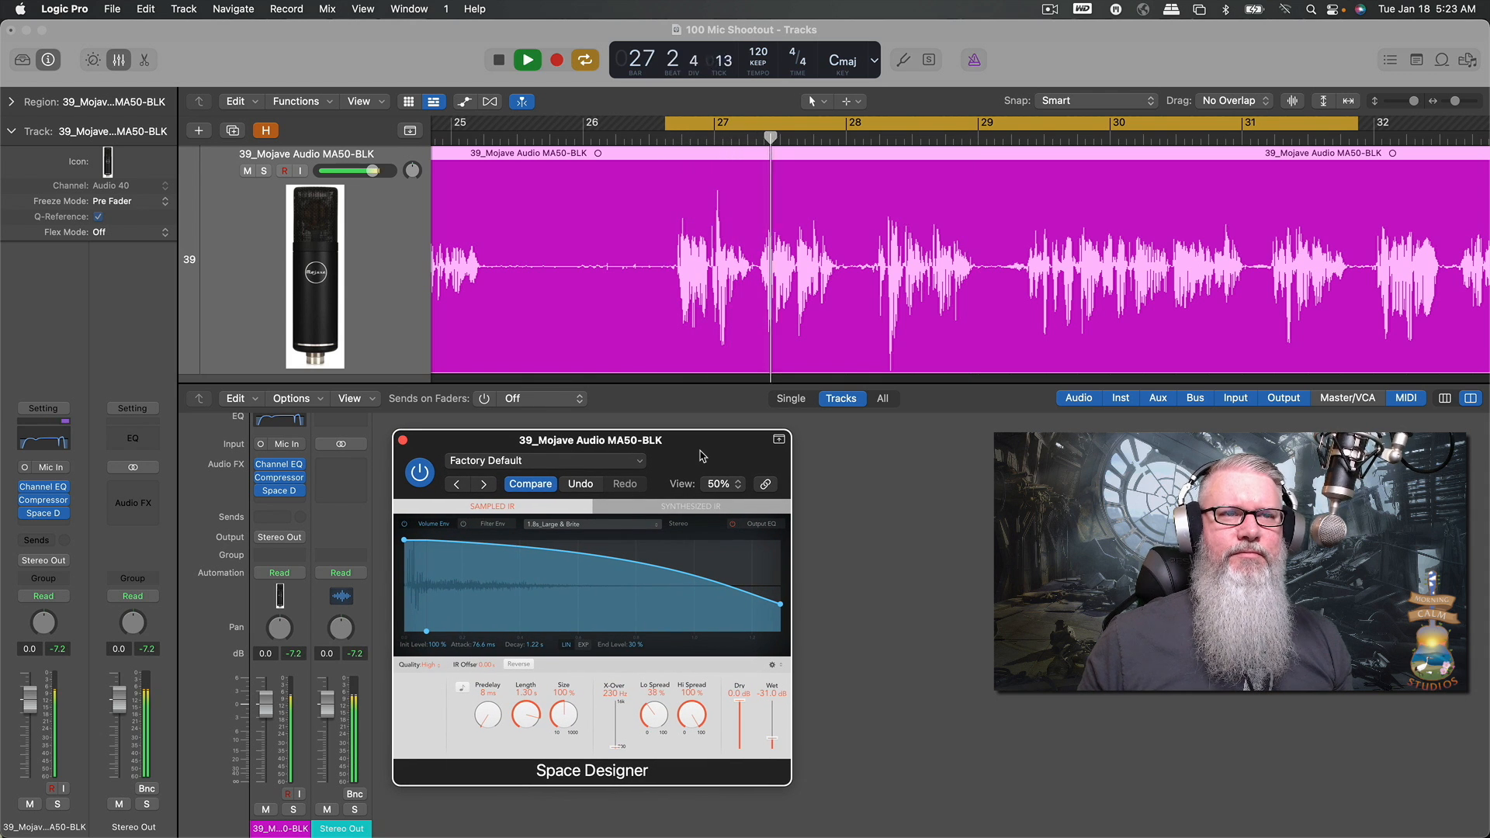
{"action": "key", "text": "space"}
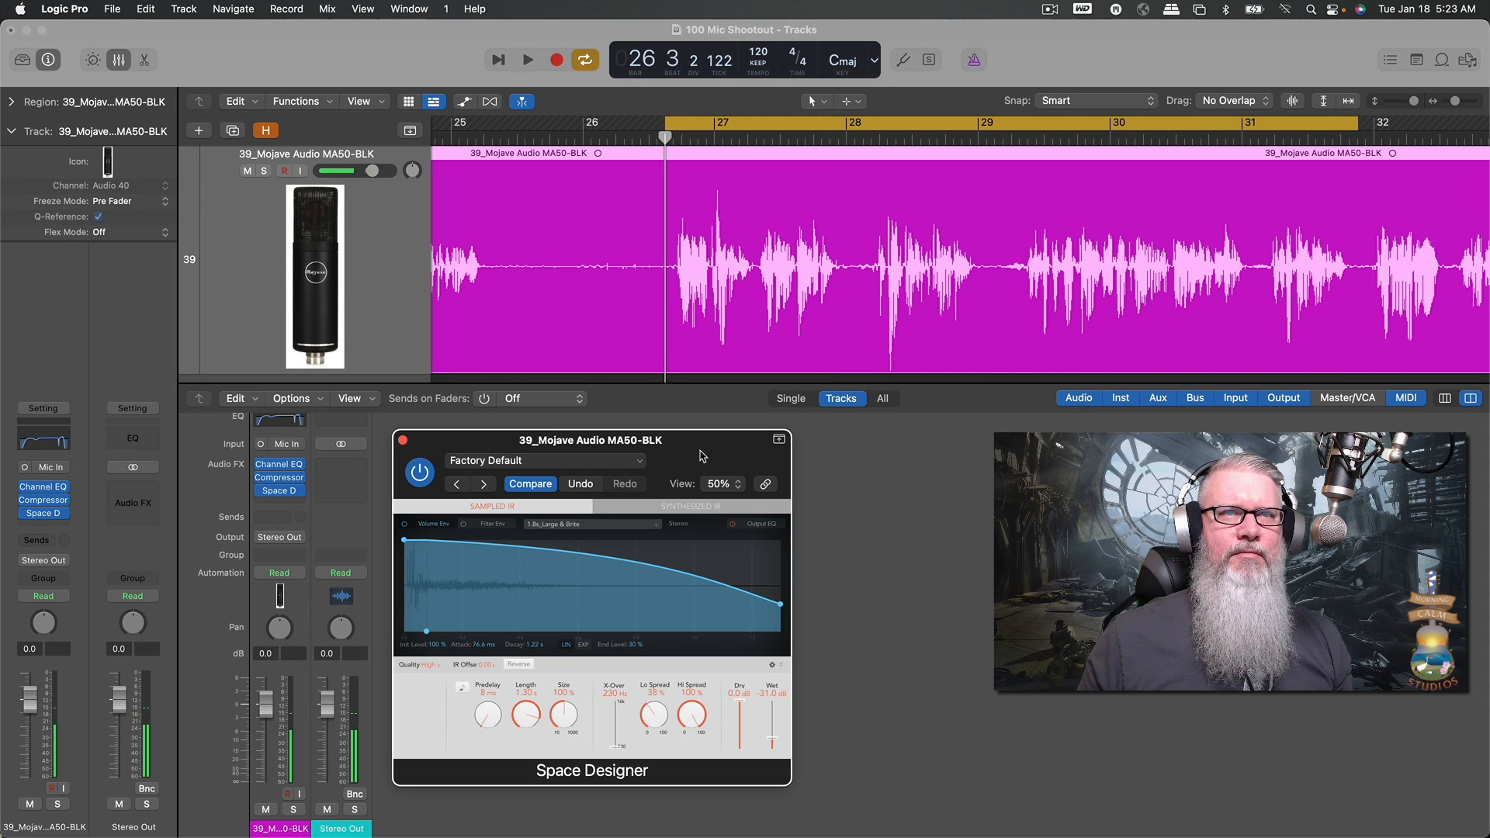
{"action": "key", "text": "space"}
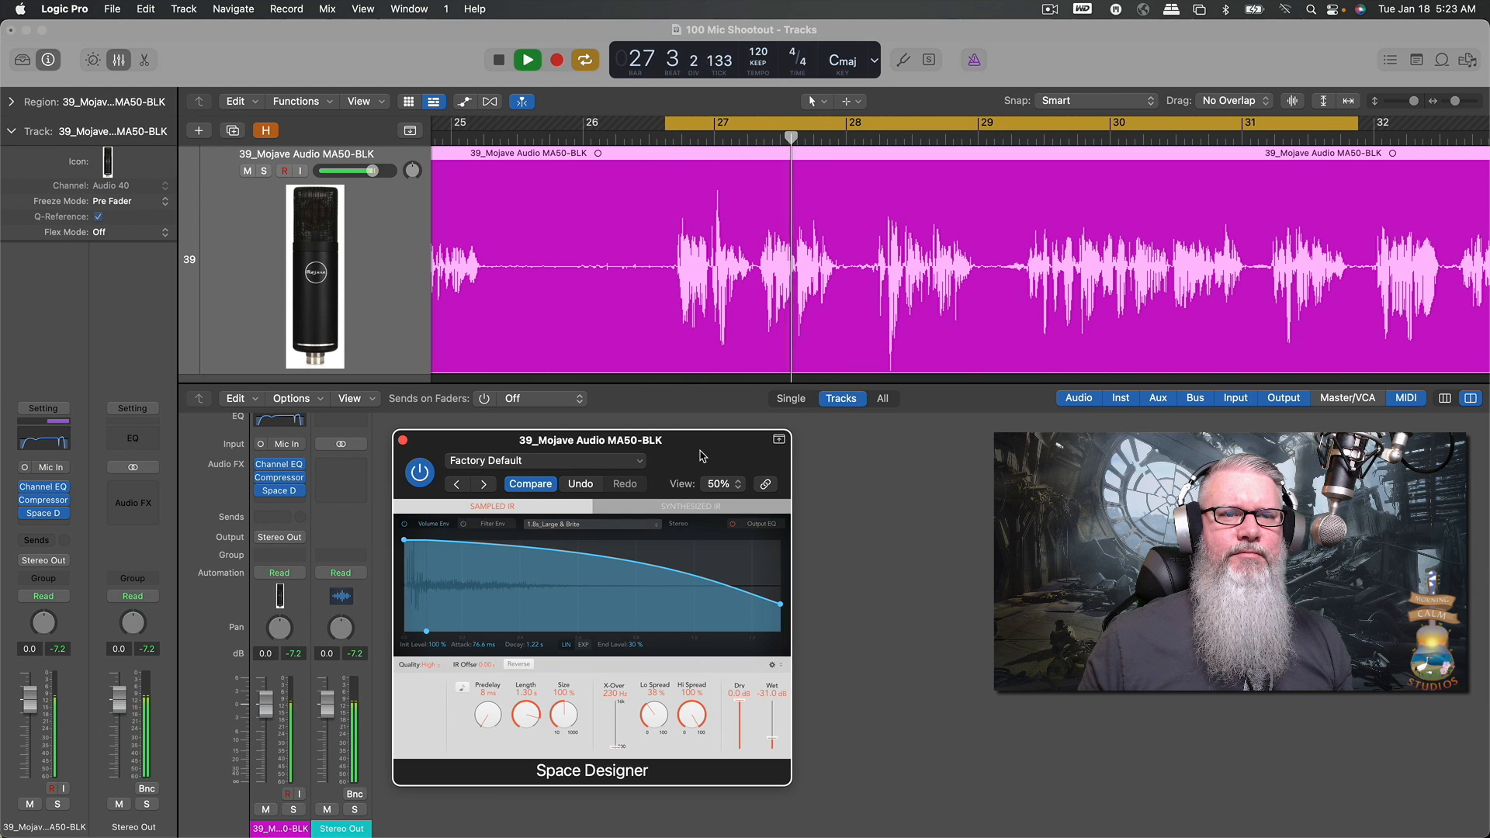
{"action": "key", "text": "space"}
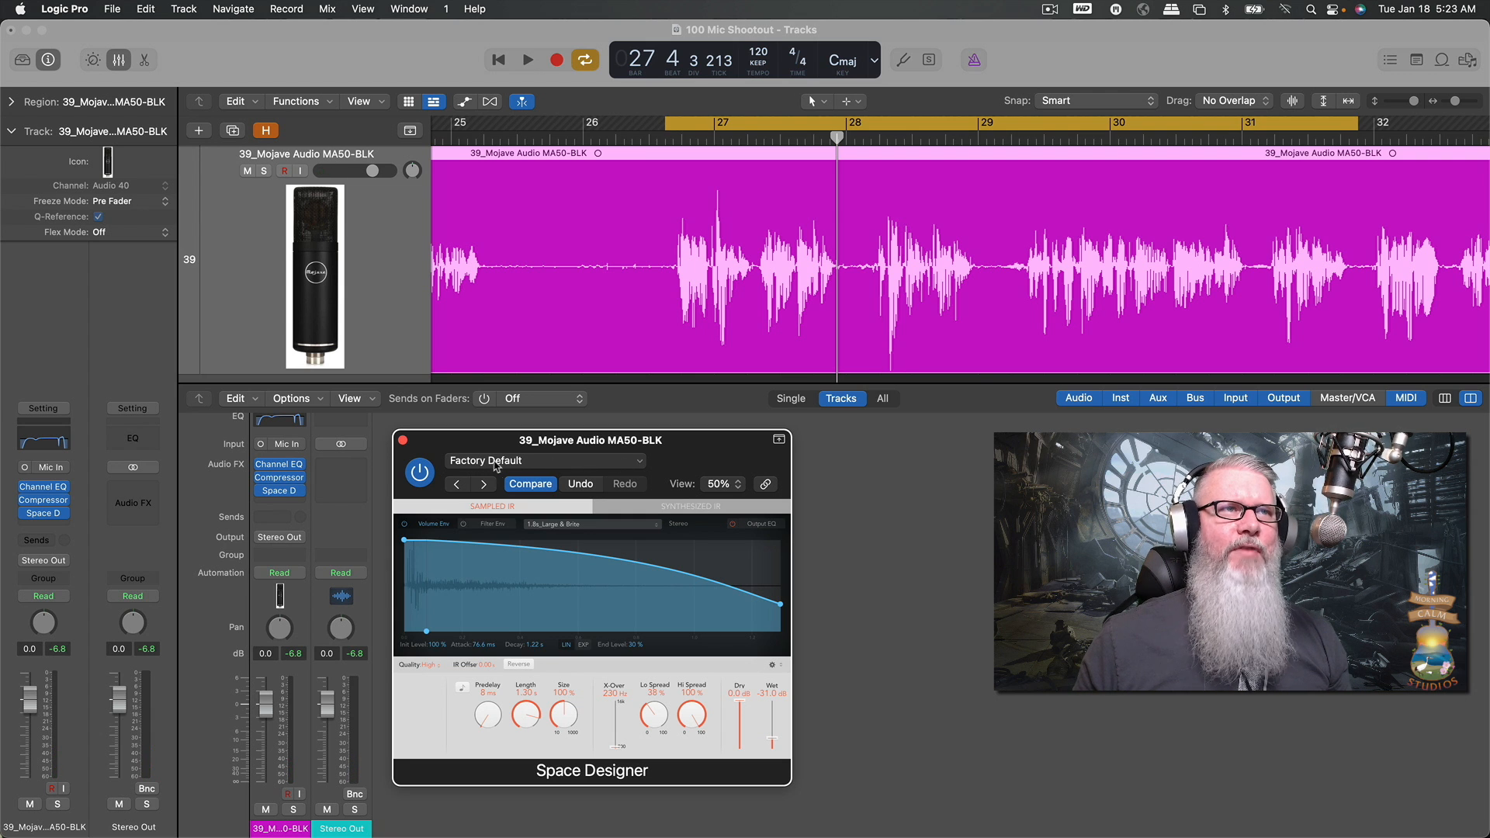
- Load the 0.7s Realistic Room preset from the small room spaces in Space Designer and audition it
{"action": "left_click", "coordinate": [638, 465]}
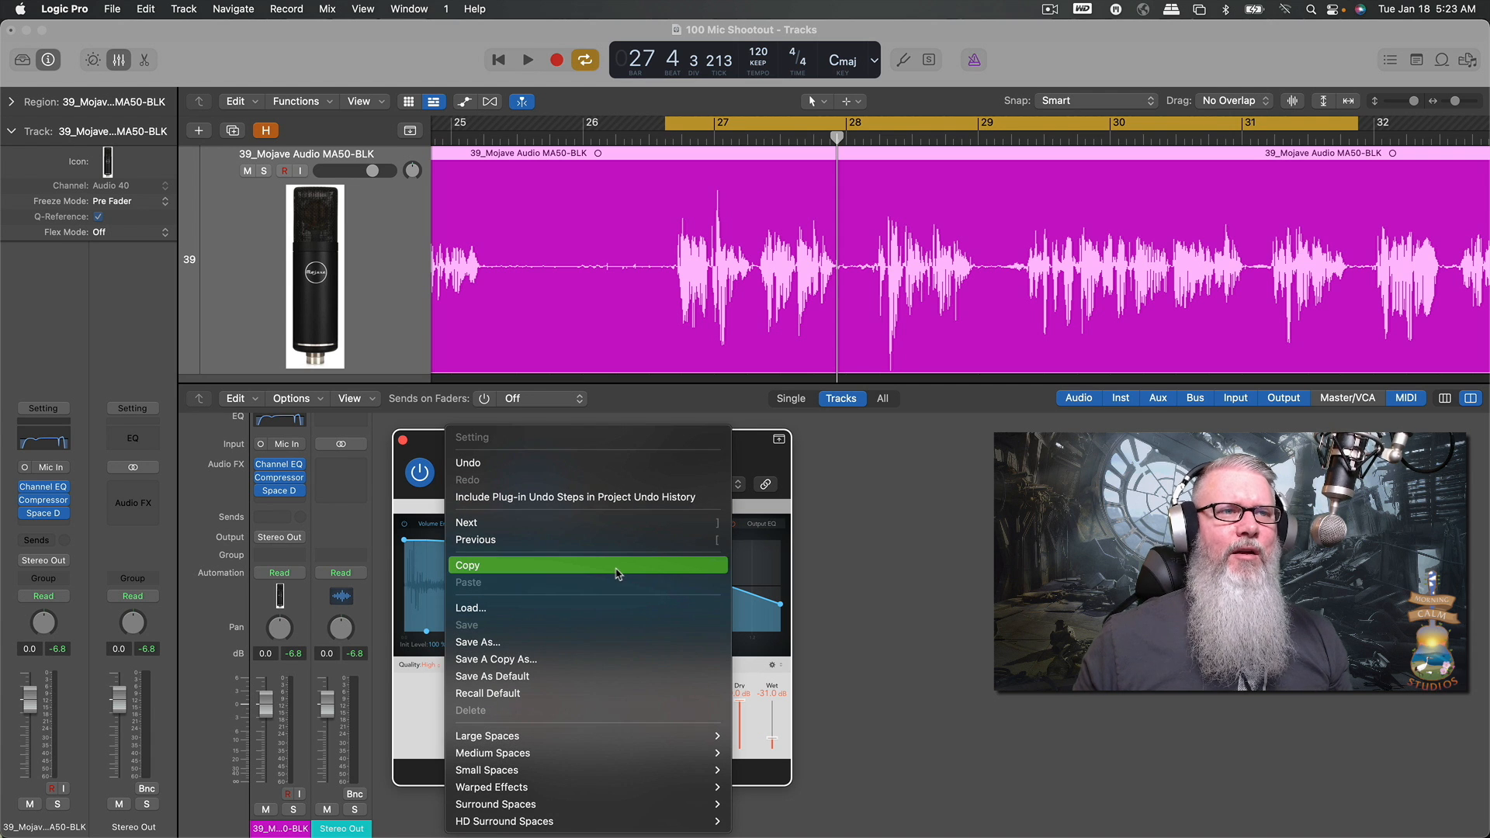
{"action": "mouse_move", "coordinate": [578, 767]}
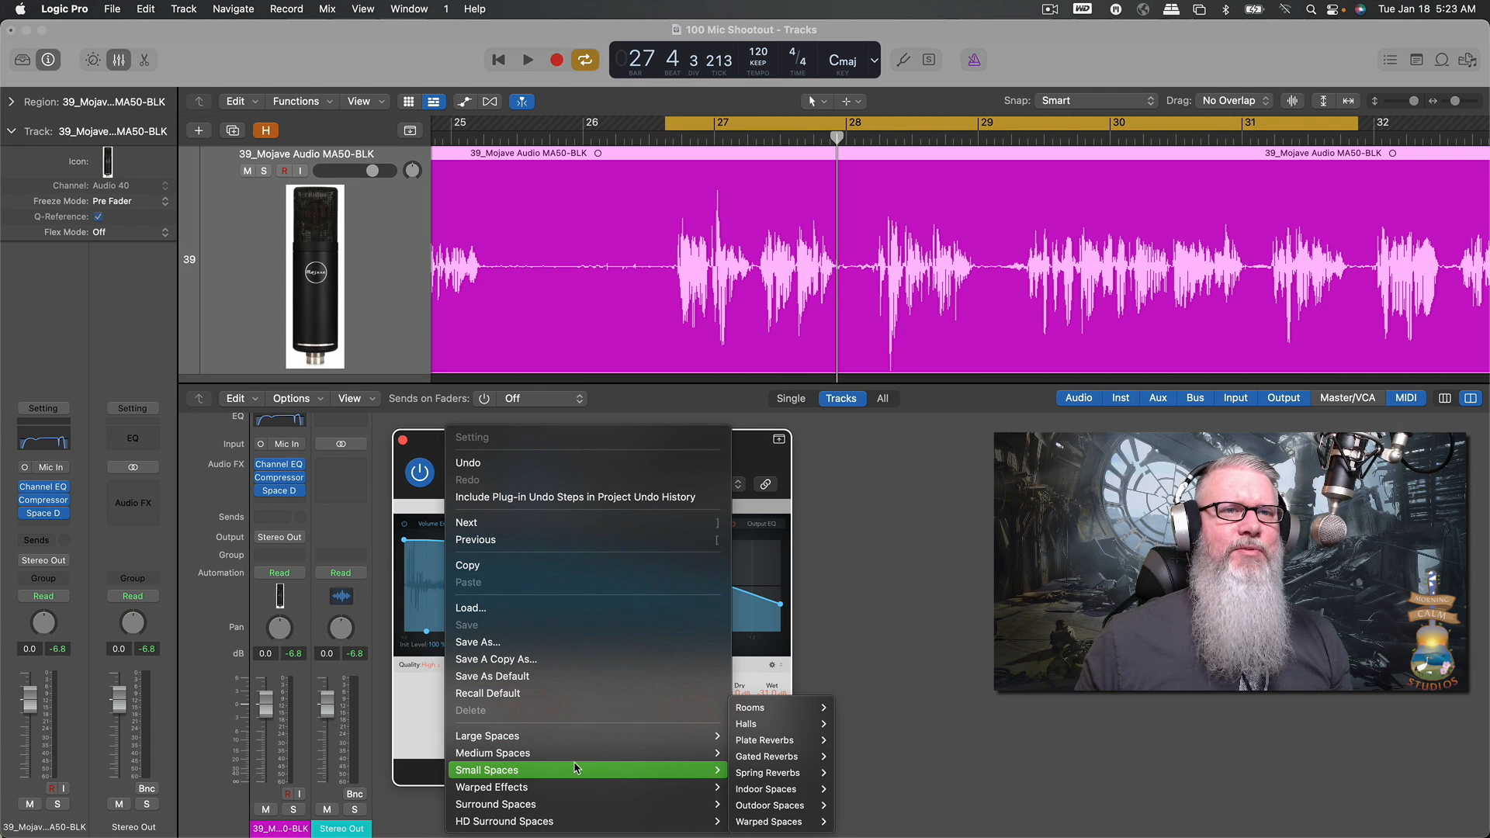
{"action": "mouse_move", "coordinate": [768, 711]}
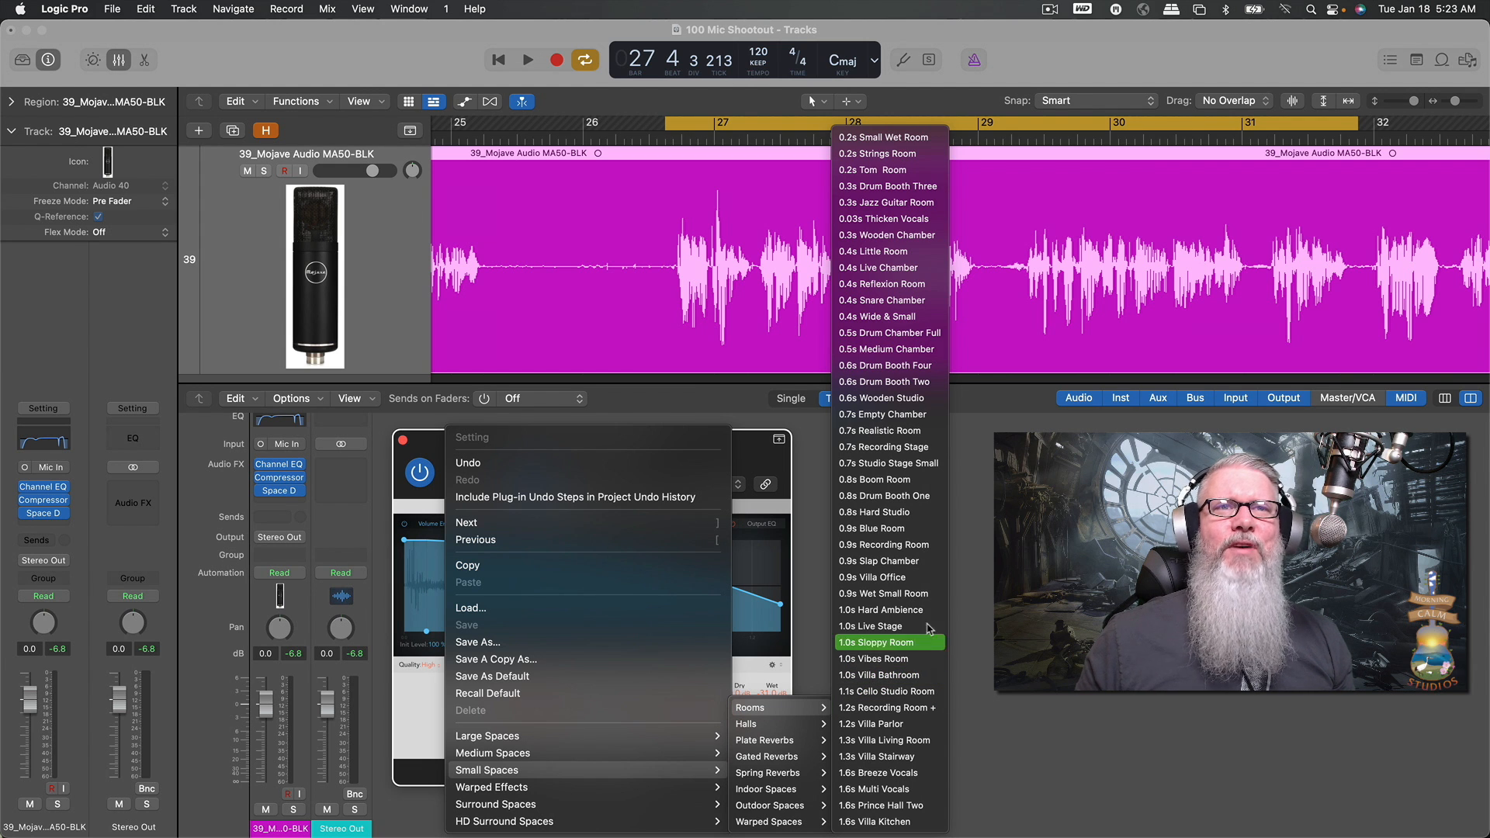
{"action": "left_click", "coordinate": [910, 434]}
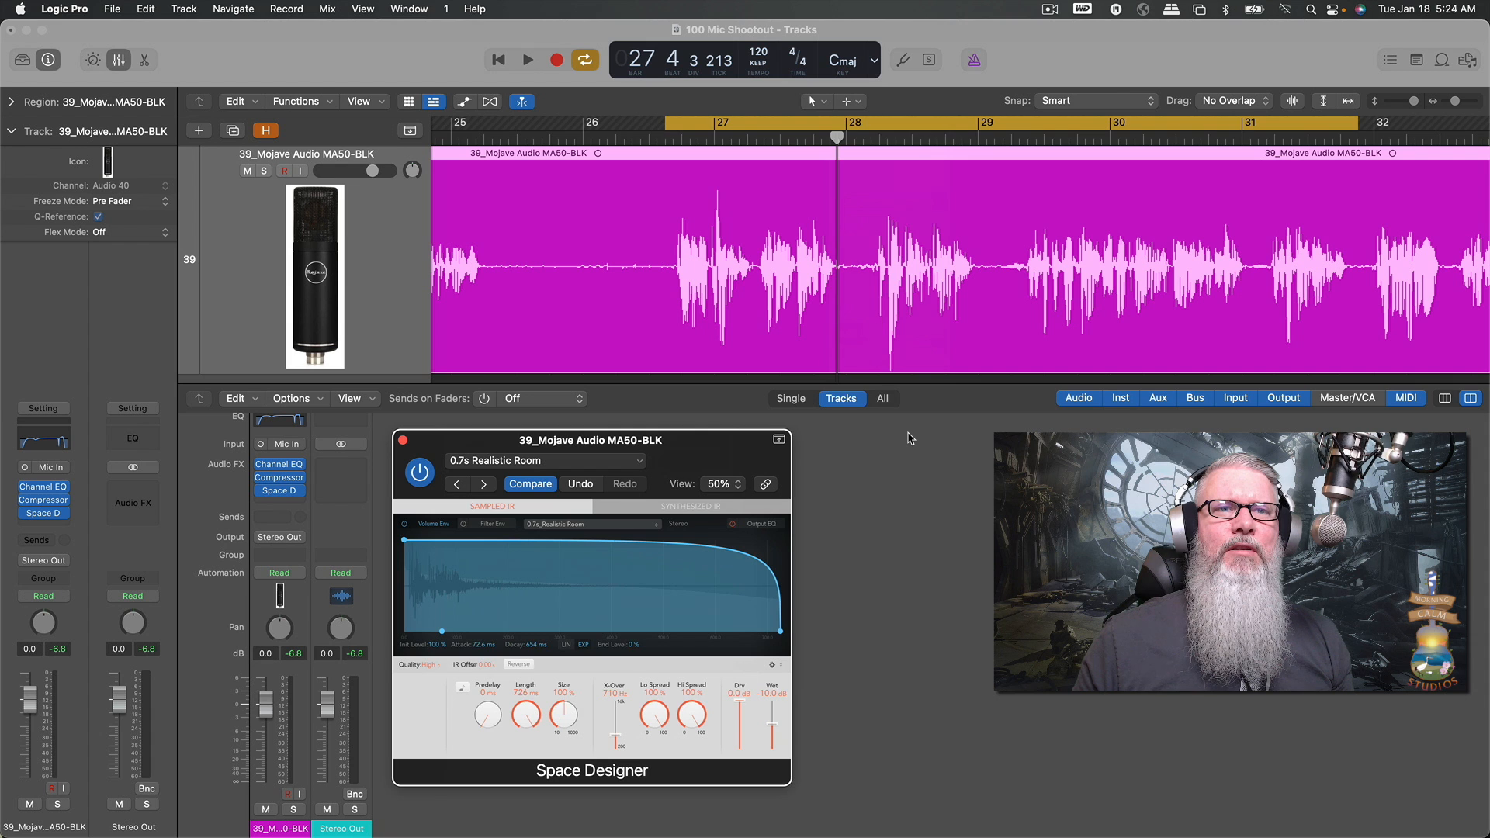
{"action": "key", "text": "space"}
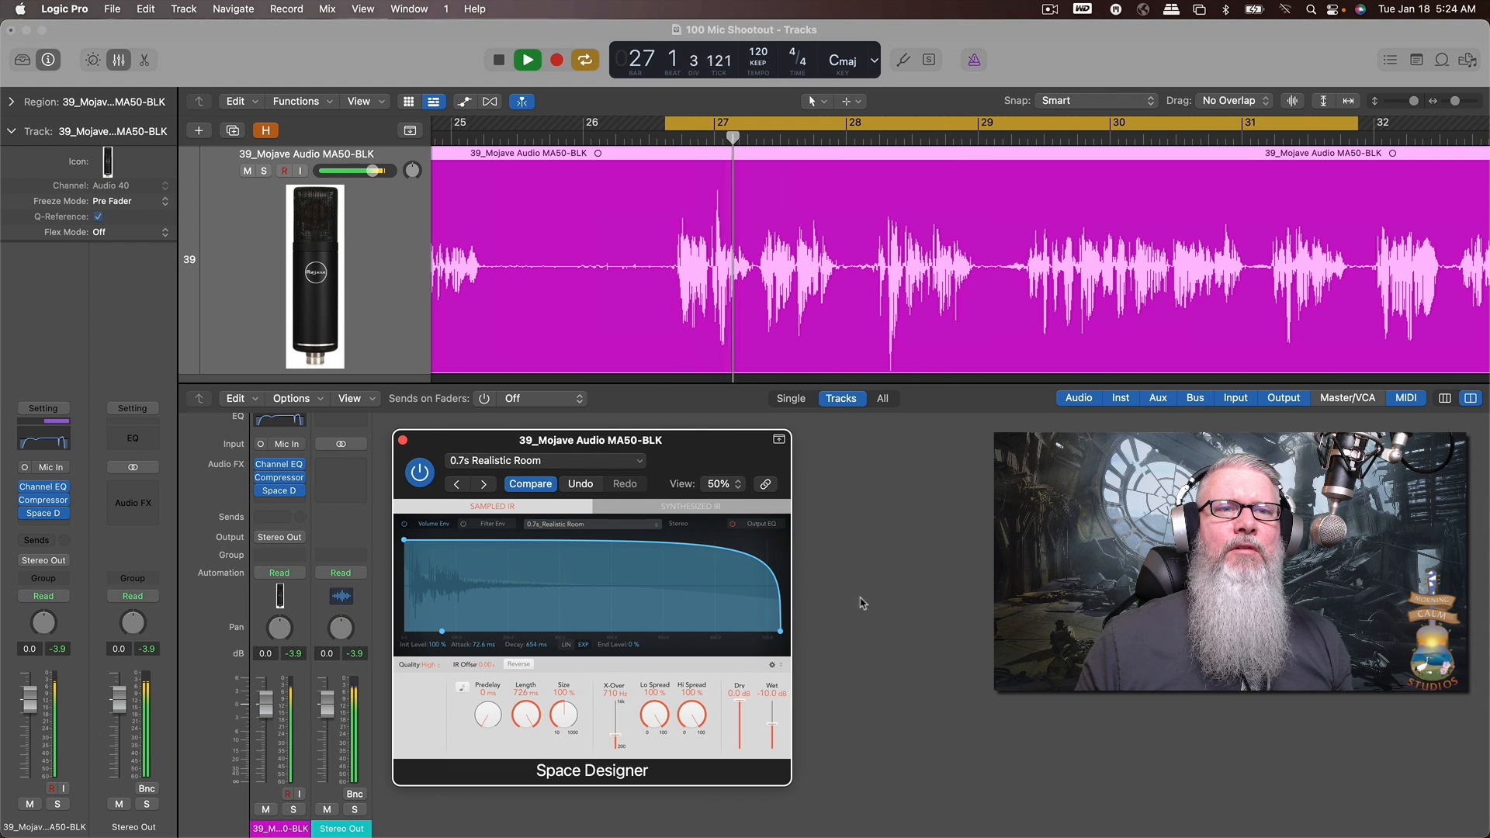
{"action": "key", "text": "space"}
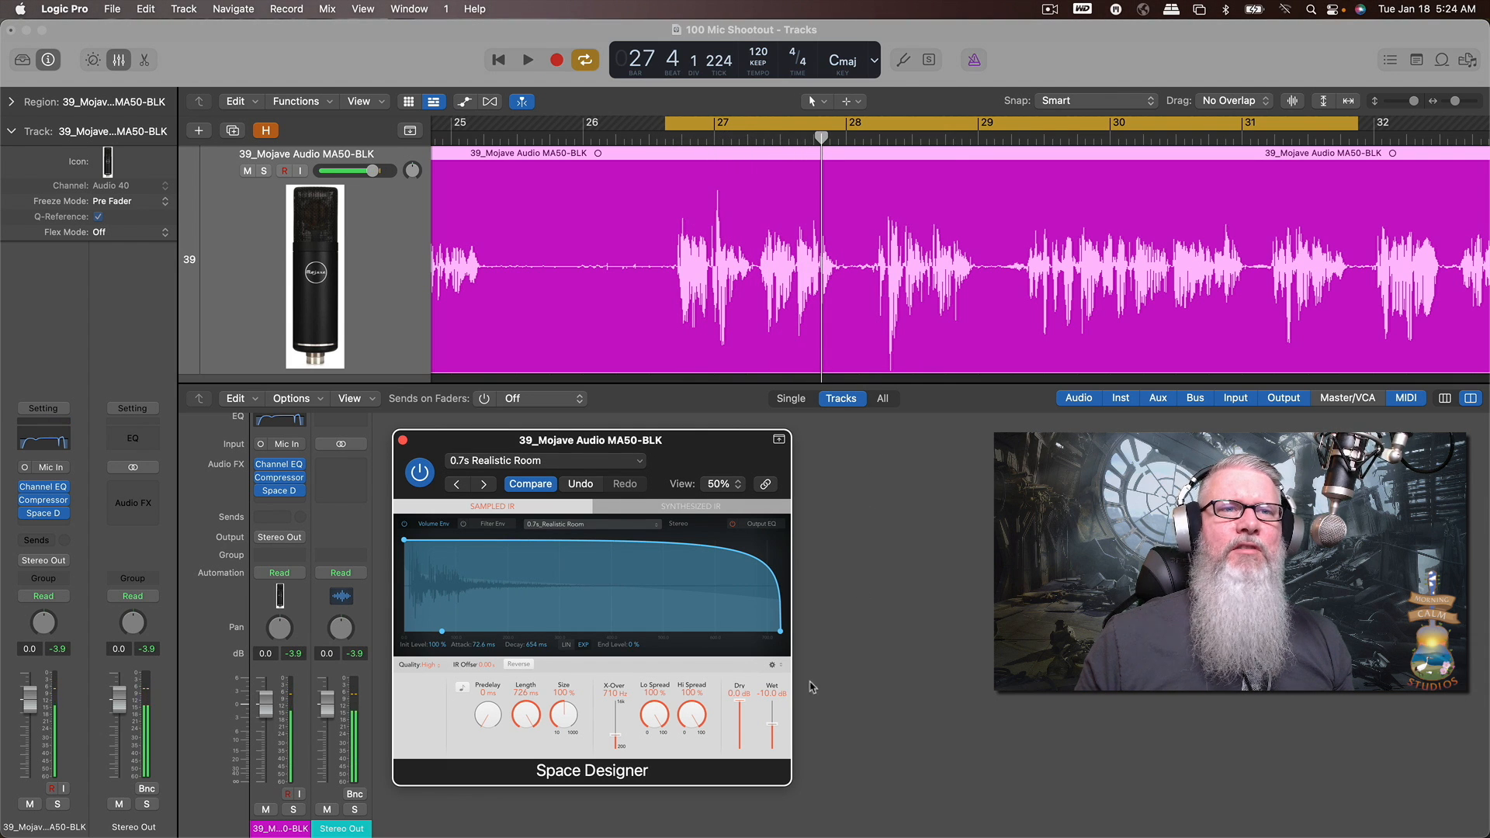
- Set the Realistic Room reverb's Wet level to -30.0 dB and play the loop to check it
{"action": "left_click_drag", "start_coordinate": [775, 730], "coordinate": [776, 738]}
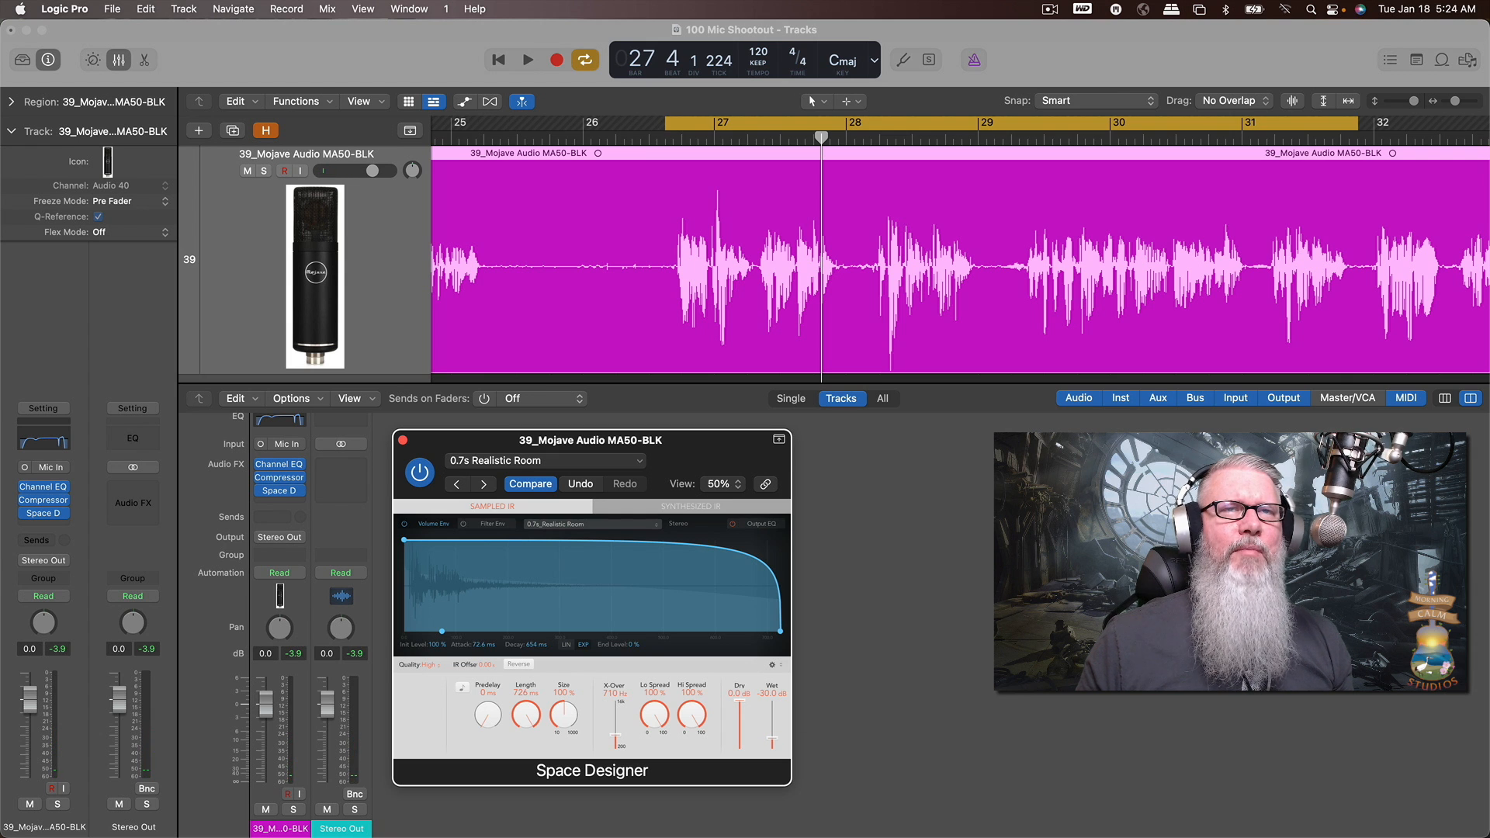
{"action": "key", "text": "space"}
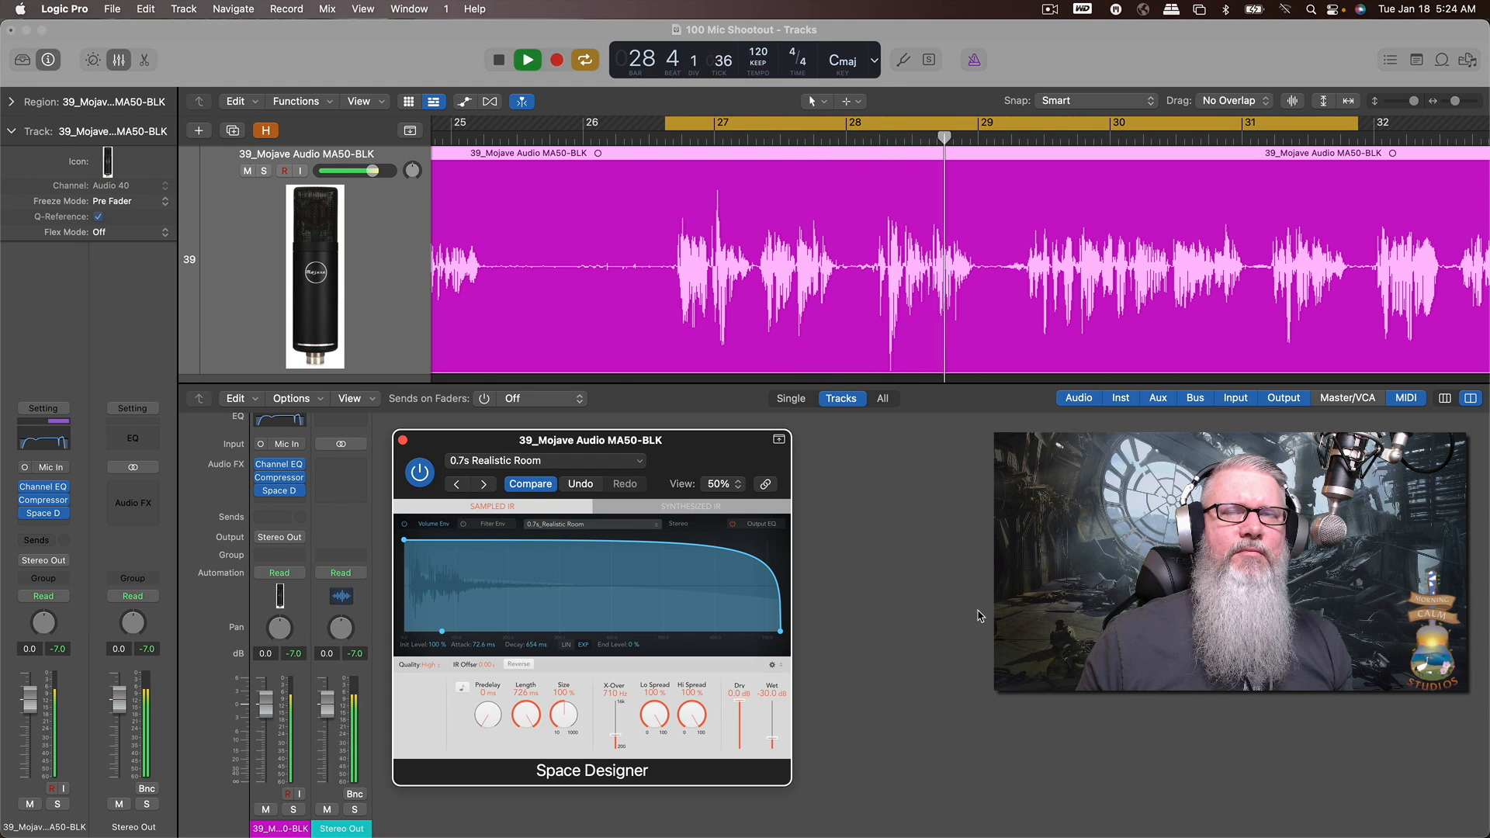
{"action": "key", "text": "space"}
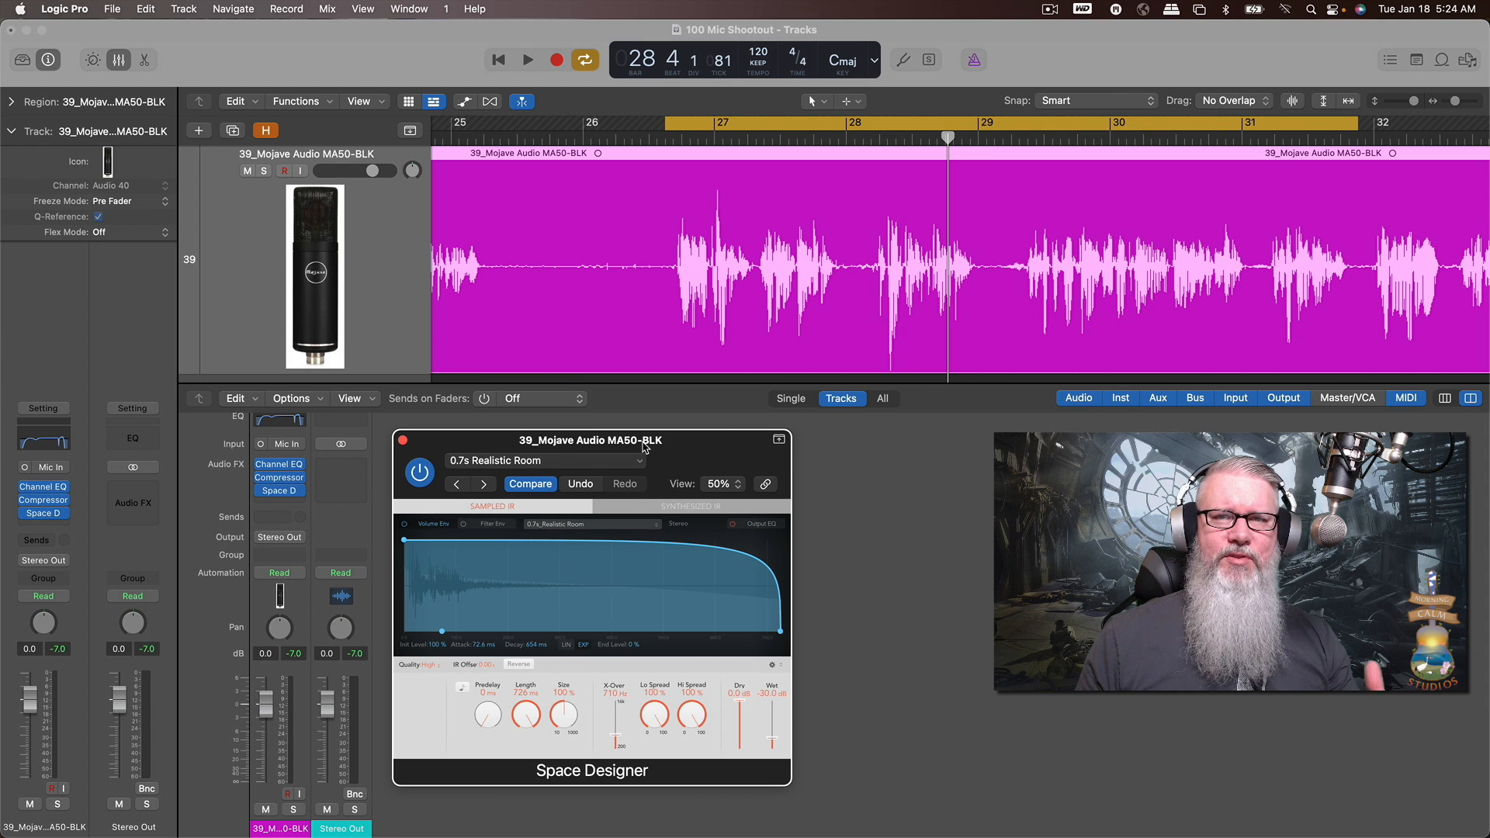
- Close Space Designer and play the looped vocal through the full EQ, compressor and reverb chain
{"action": "left_click", "coordinate": [403, 442]}
{"action": "key", "text": "space"}
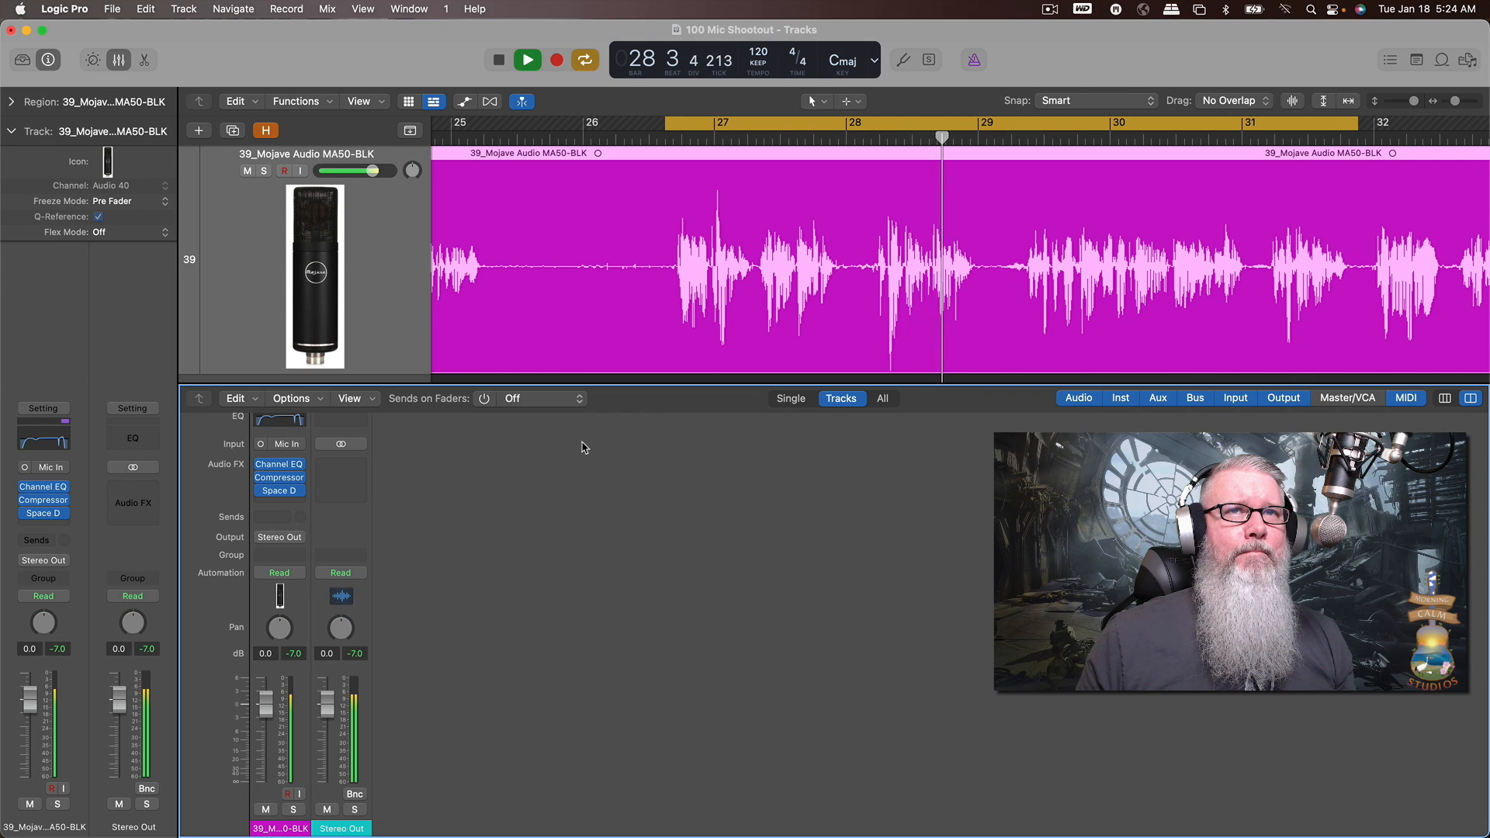
{"action": "key", "text": "space"}
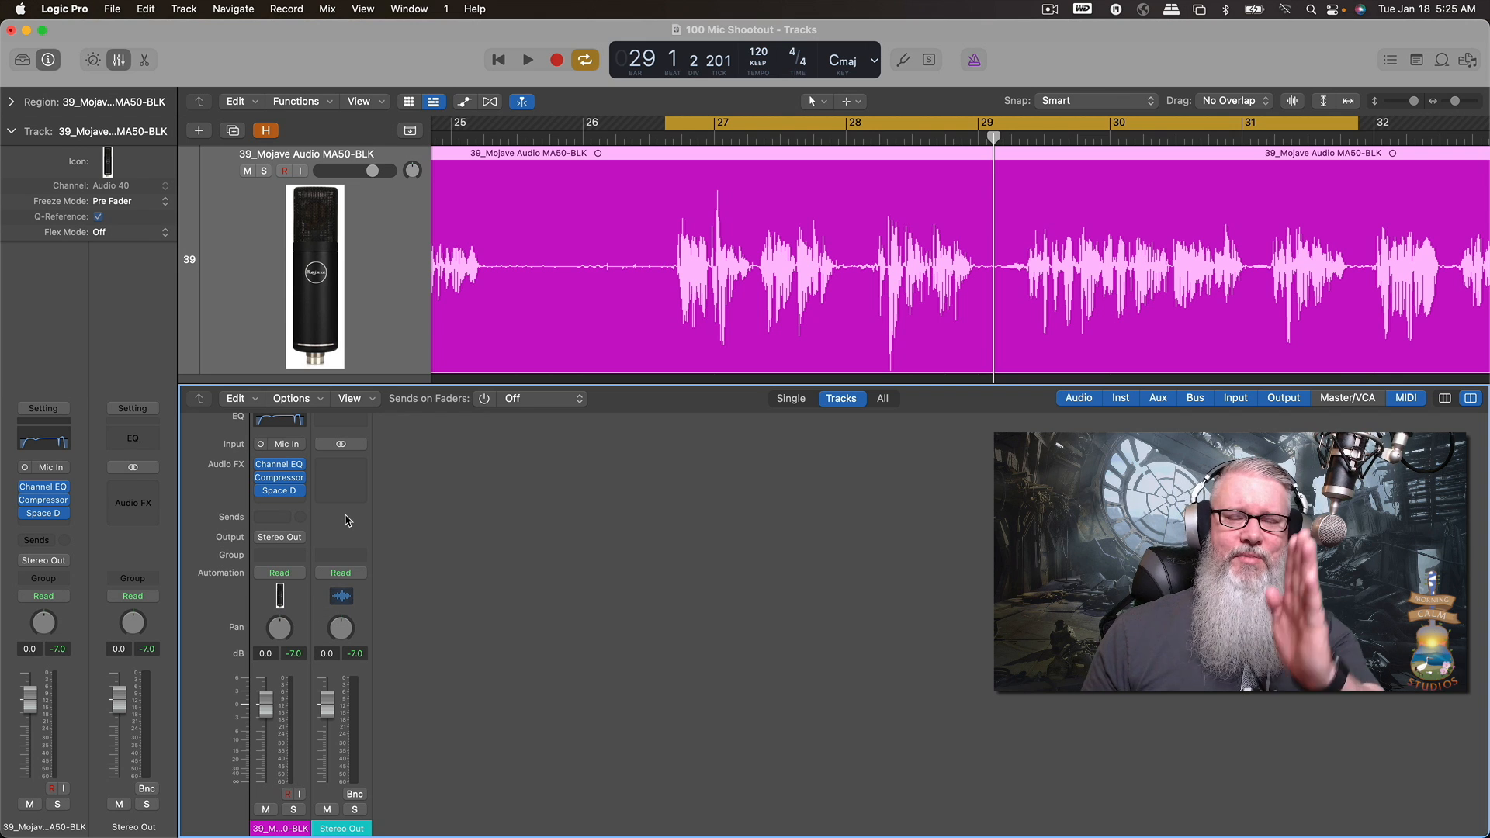
- Route the vocal track's output to Bus 5 (Lead Vocal Sub) and rename the new aux channel Narration Vox
{"action": "left_click", "coordinate": [302, 540]}
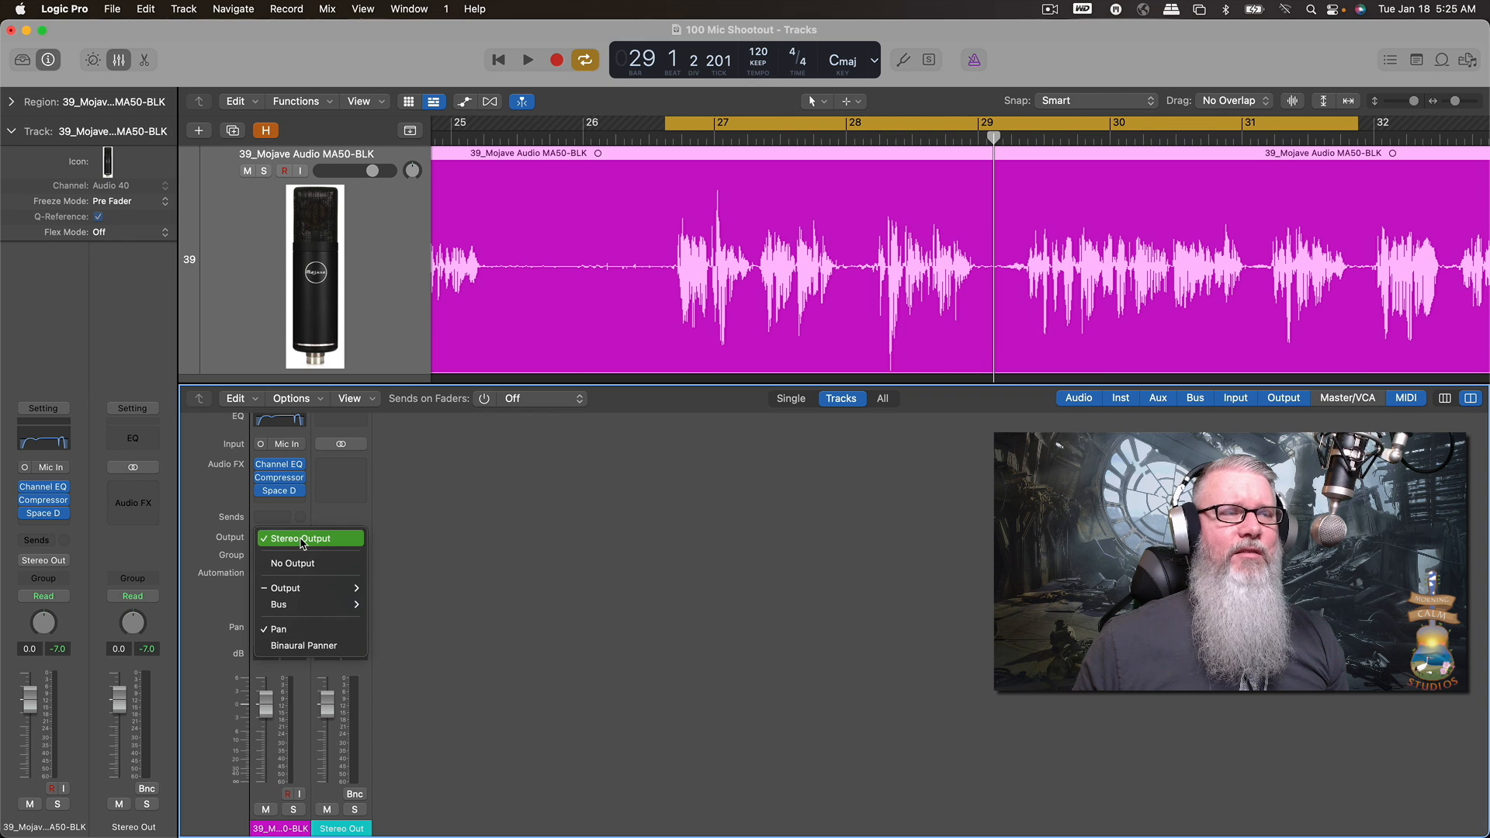
{"action": "mouse_move", "coordinate": [295, 605]}
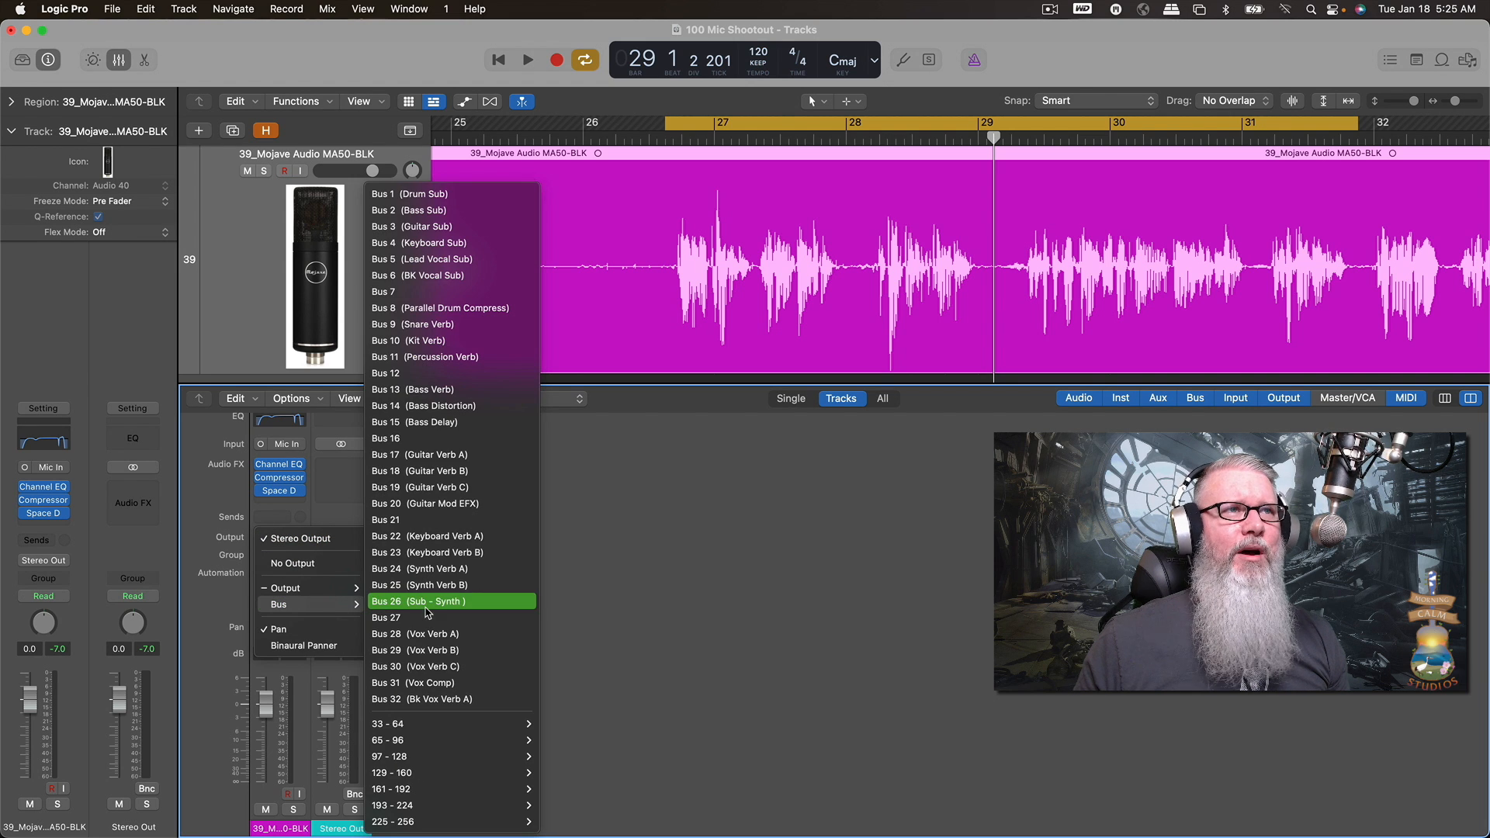
{"action": "left_click", "coordinate": [451, 260]}
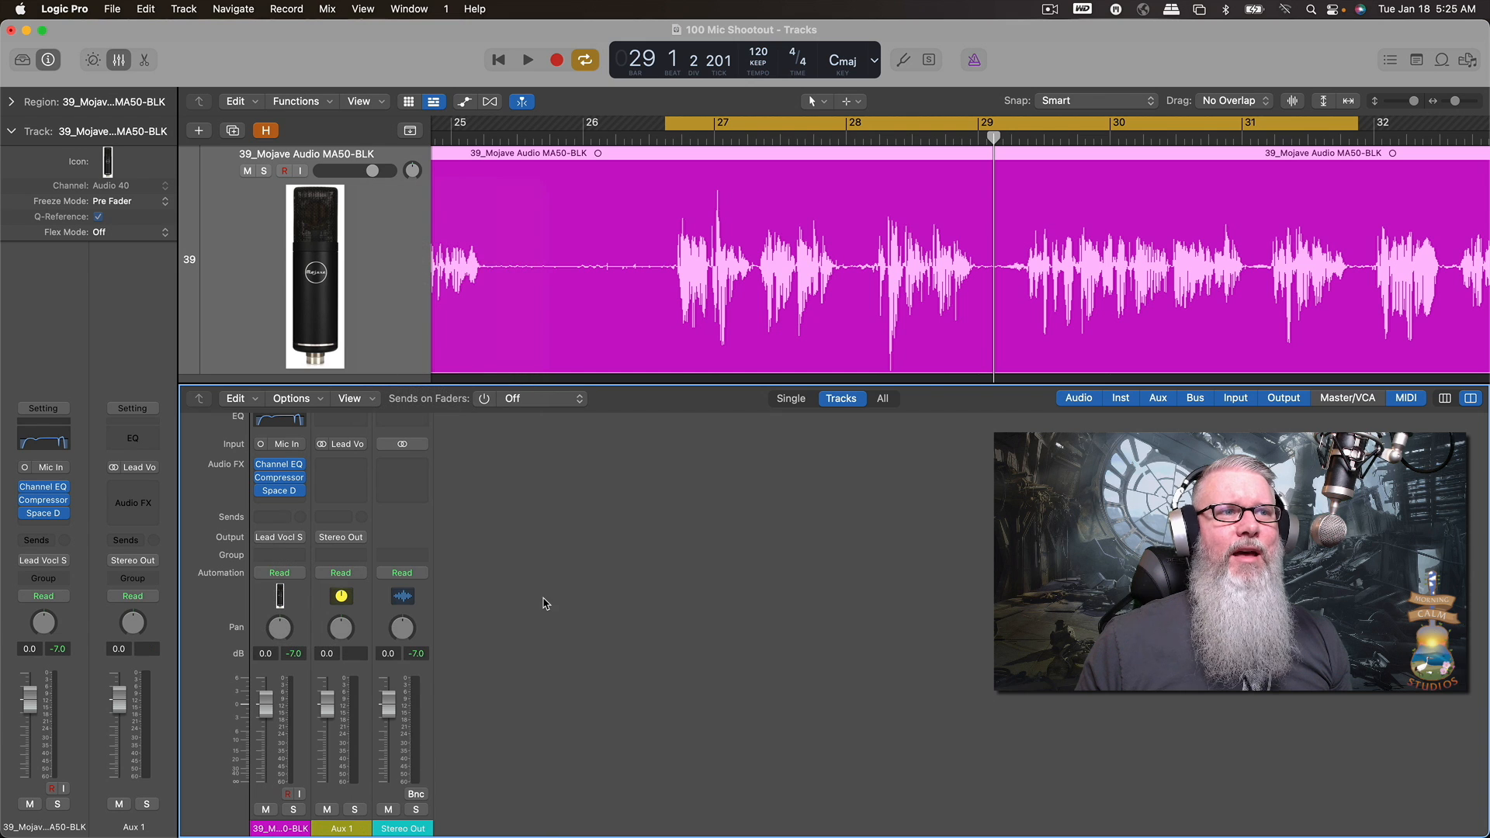
{"action": "double_click", "coordinate": [336, 829]}
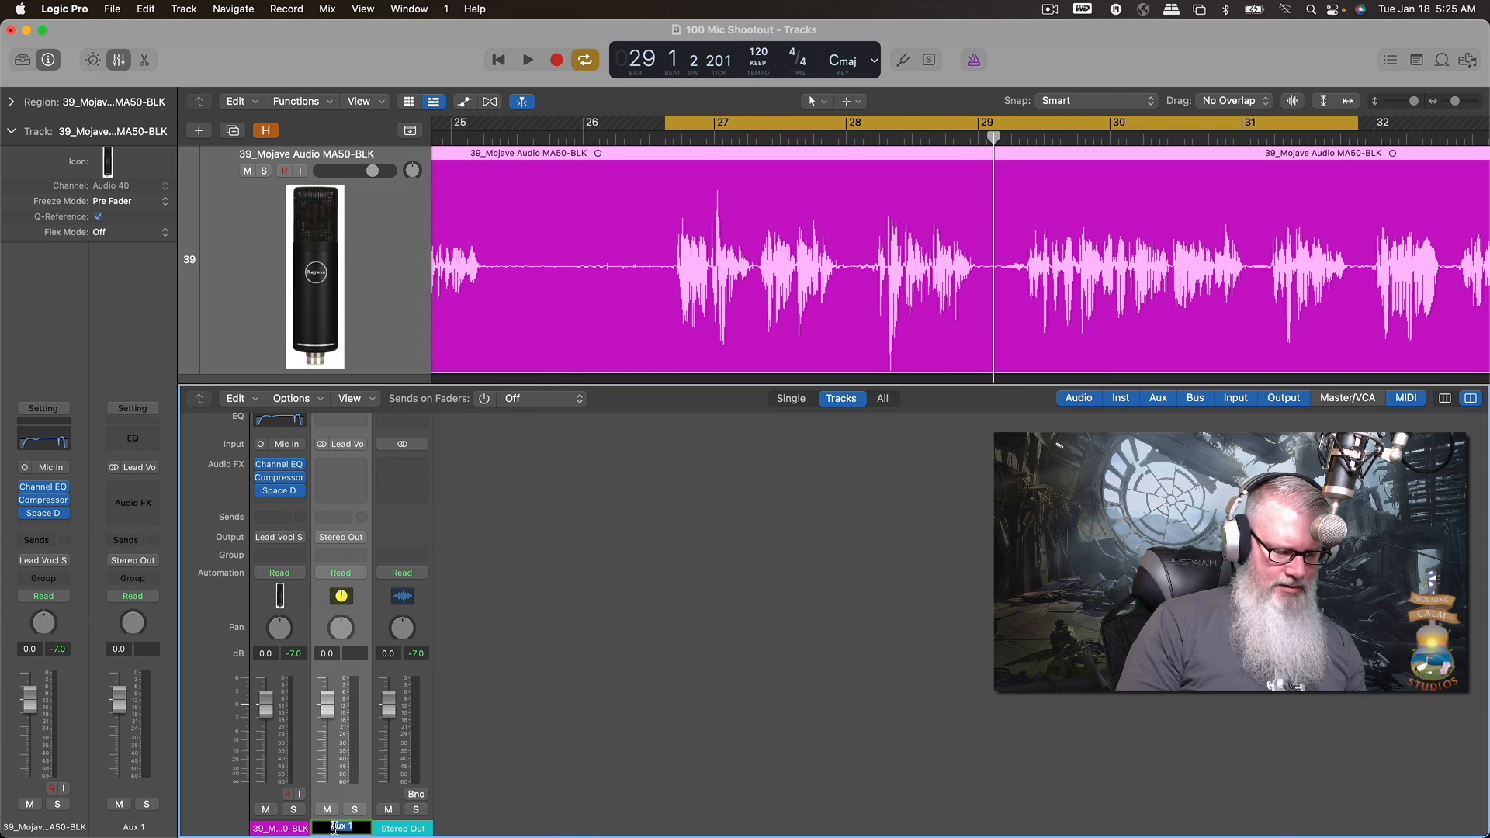
{"action": "type", "text": "Narration Vox"}
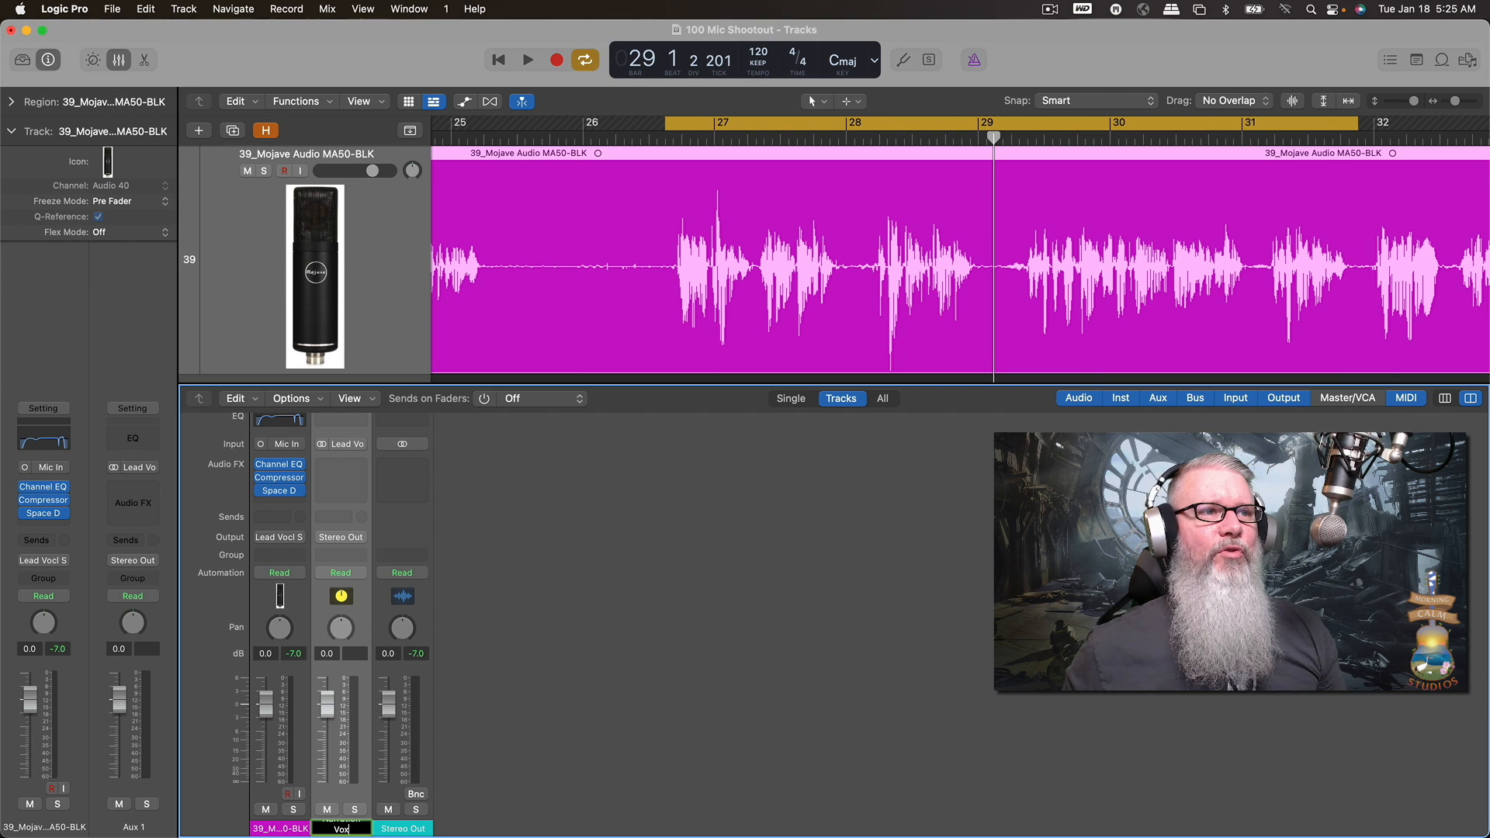
{"action": "key", "text": "Return"}
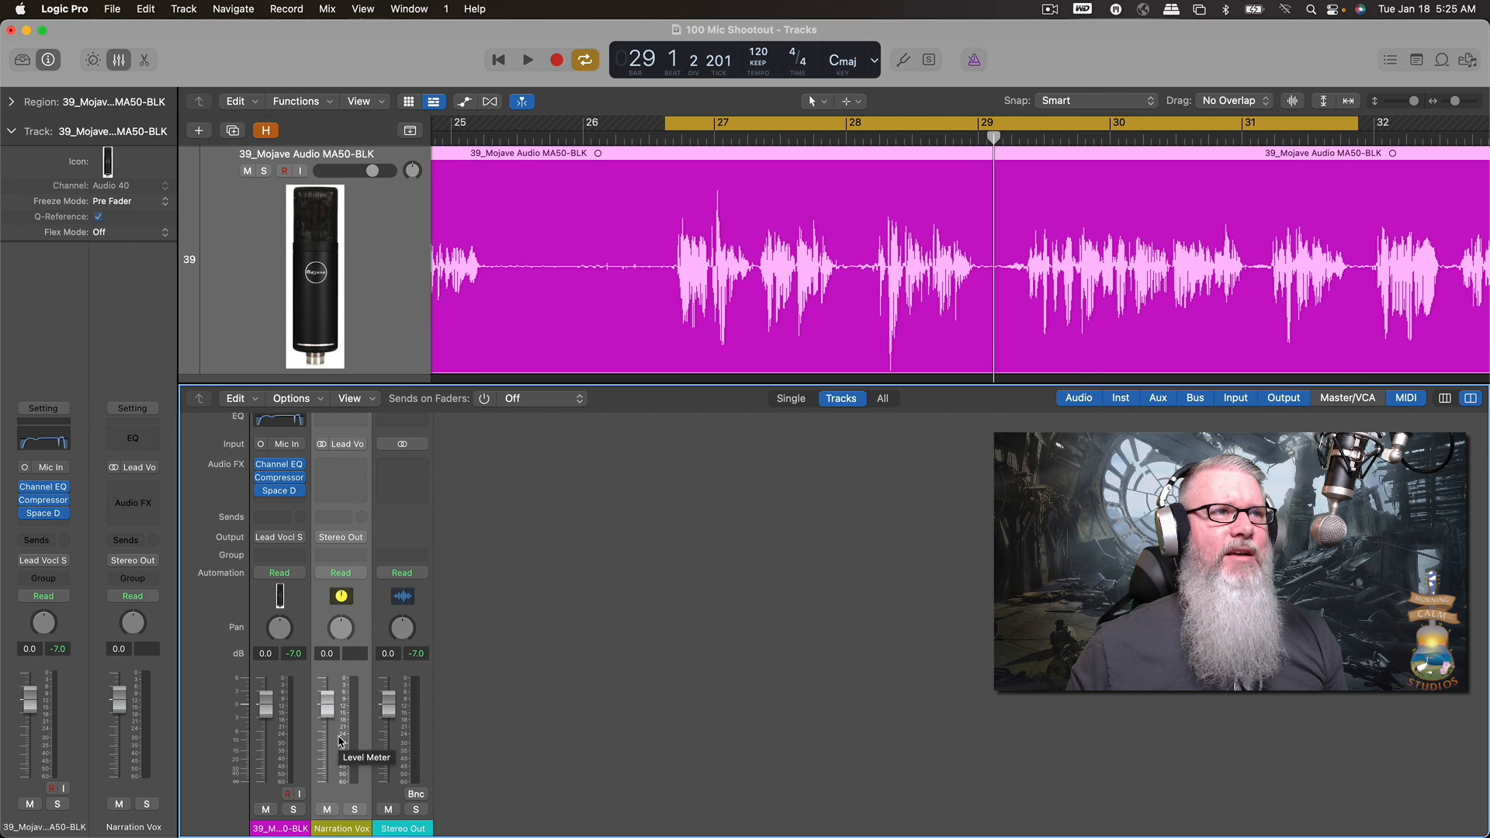
- Add a send on the vocal track to Bus 28 (Vox Verb A)
{"action": "scroll", "coordinate": [334, 660], "scroll_direction": "up", "scroll_amount": 3}
{"action": "scroll", "coordinate": [323, 520], "scroll_direction": "down", "scroll_amount": 3}
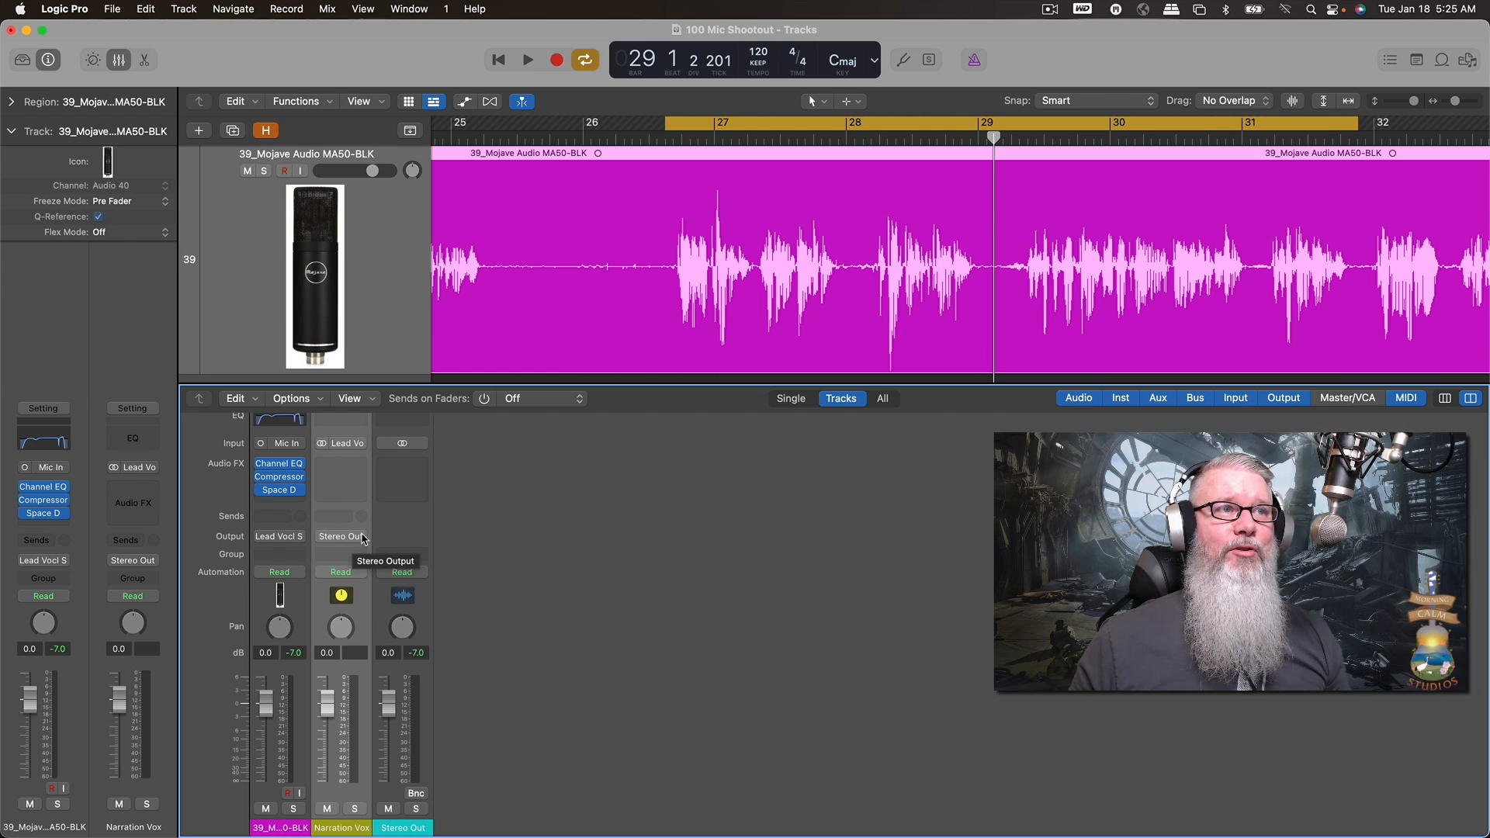
{"action": "left_click", "coordinate": [284, 518]}
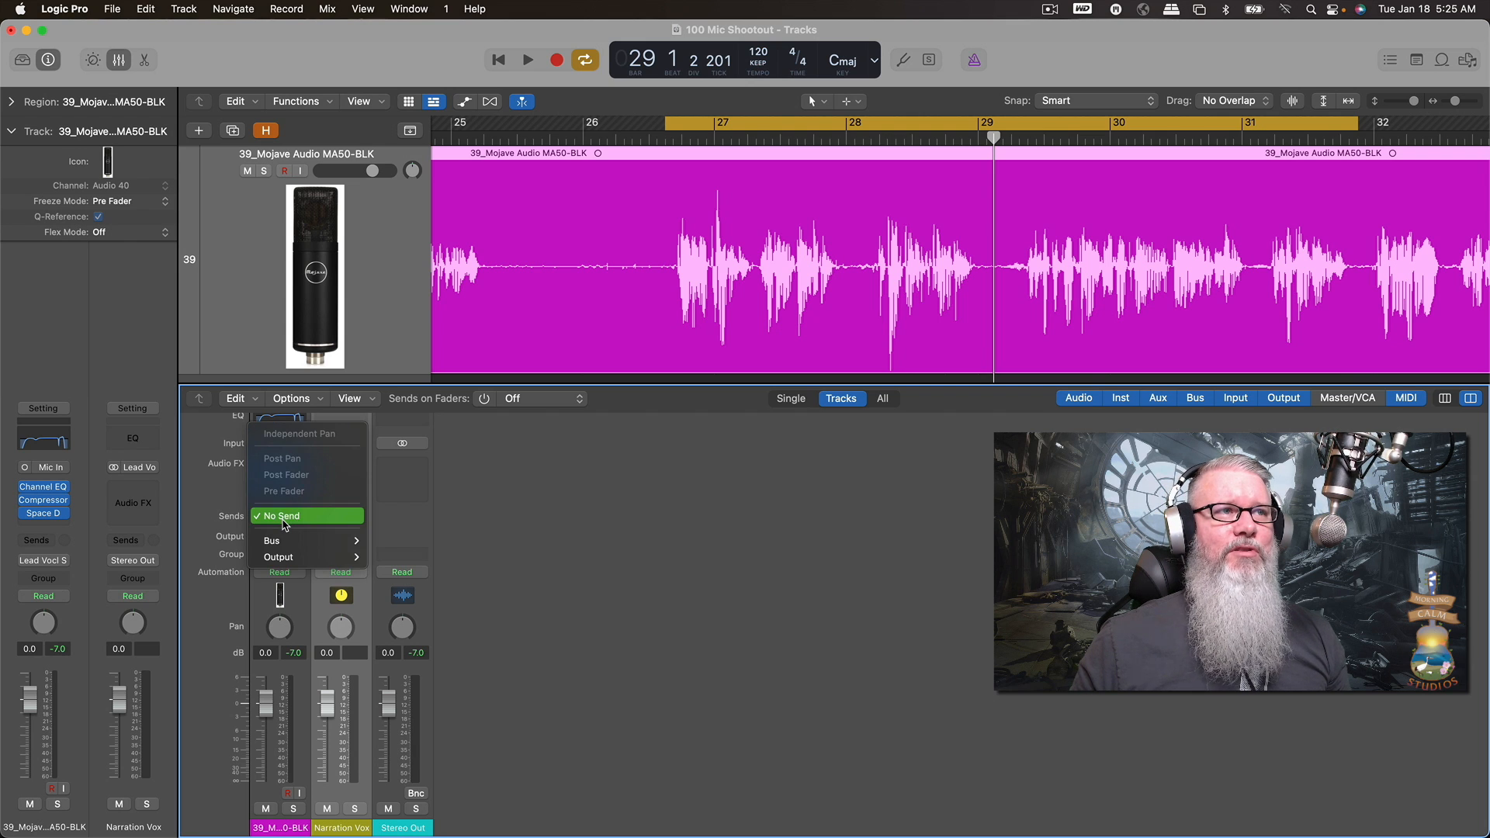
{"action": "mouse_move", "coordinate": [284, 541]}
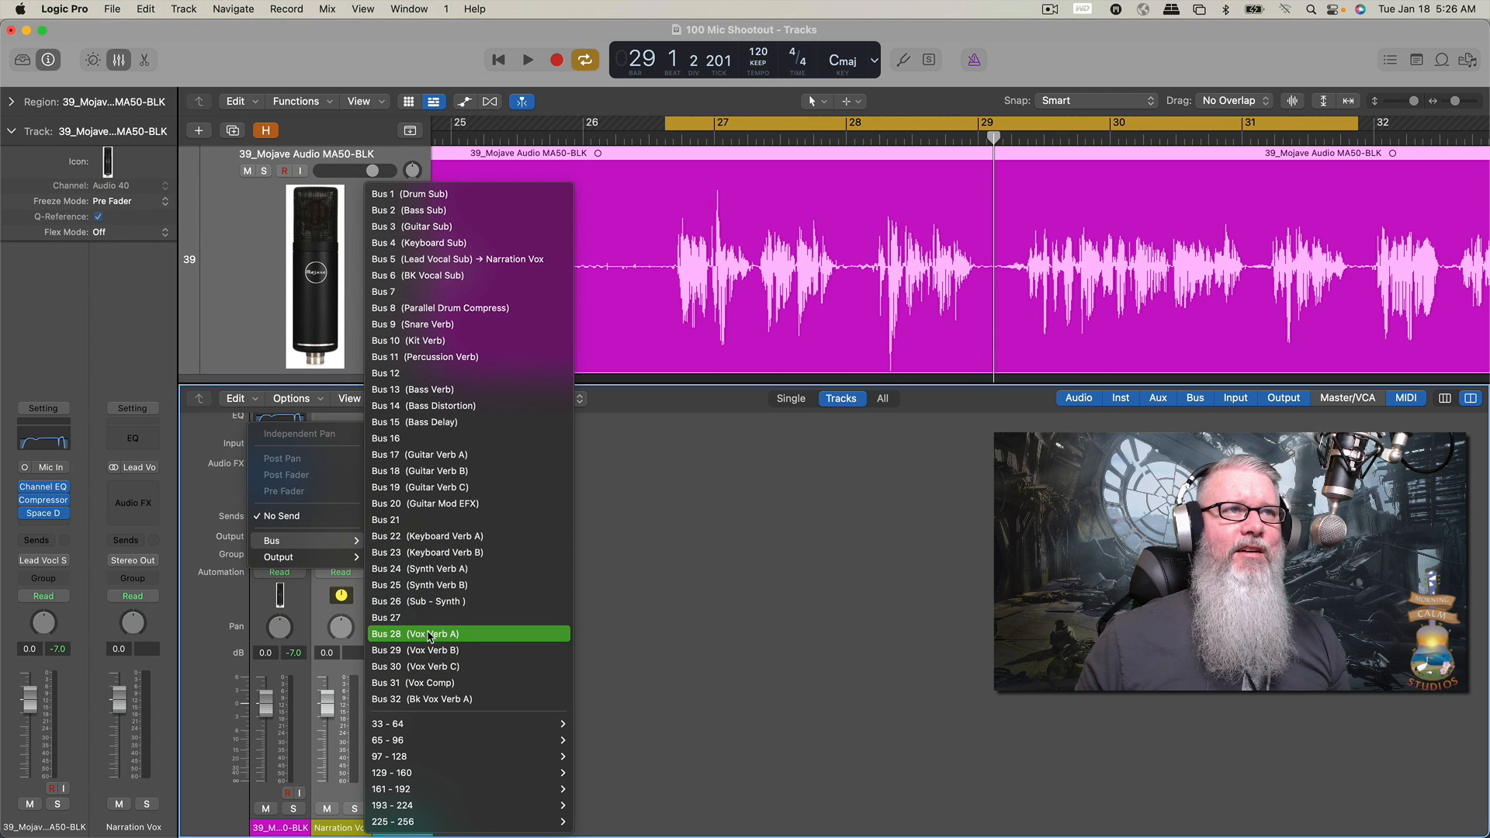
{"action": "left_click", "coordinate": [429, 634]}
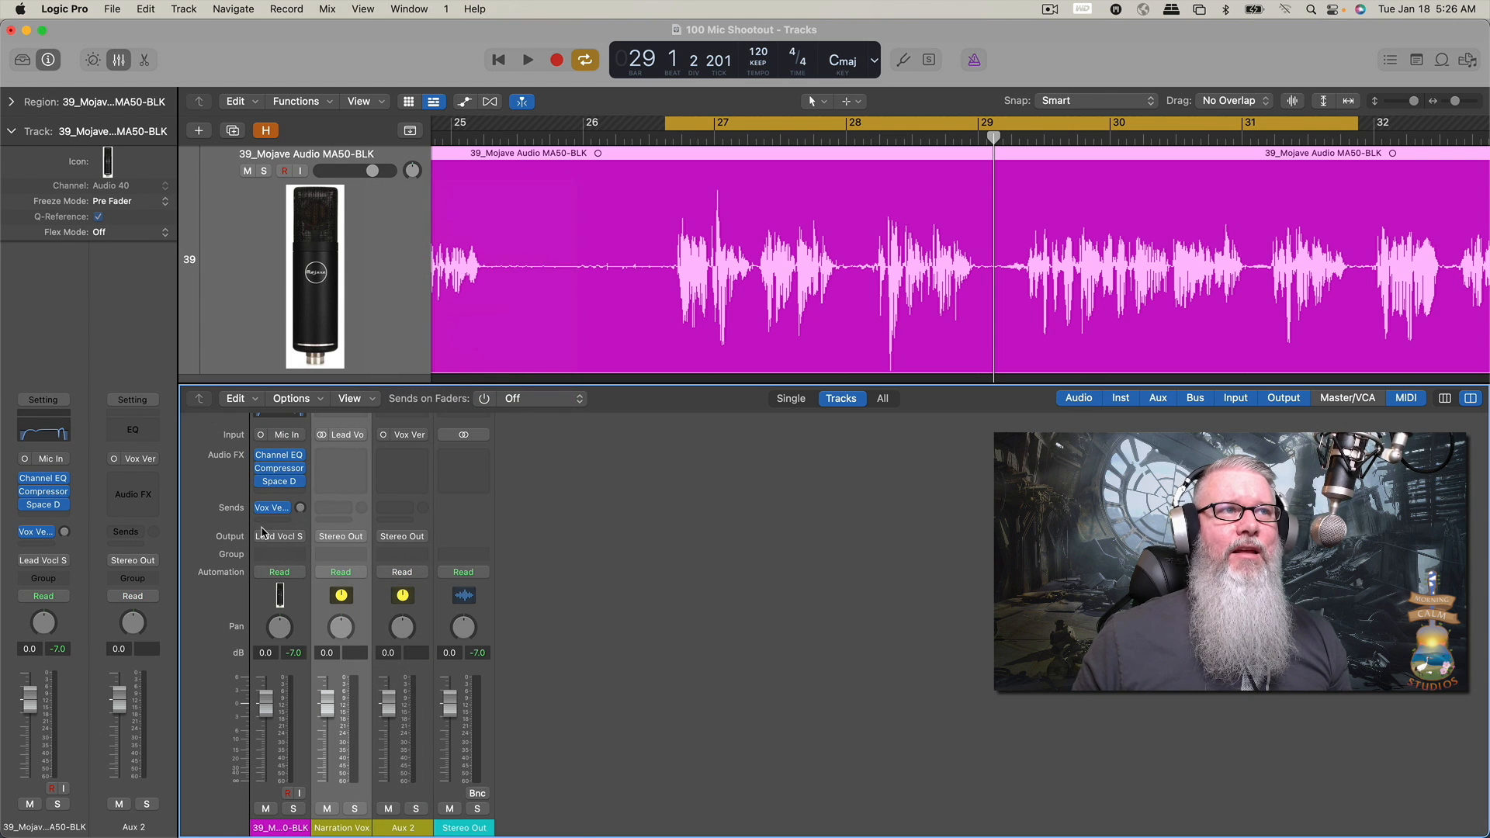
- Route the Aux 2 channel's output to Bus 5 (Lead Vocal Sub), which feeds Narration Vox
{"action": "scroll", "coordinate": [402, 604], "scroll_direction": "up", "scroll_amount": 3}
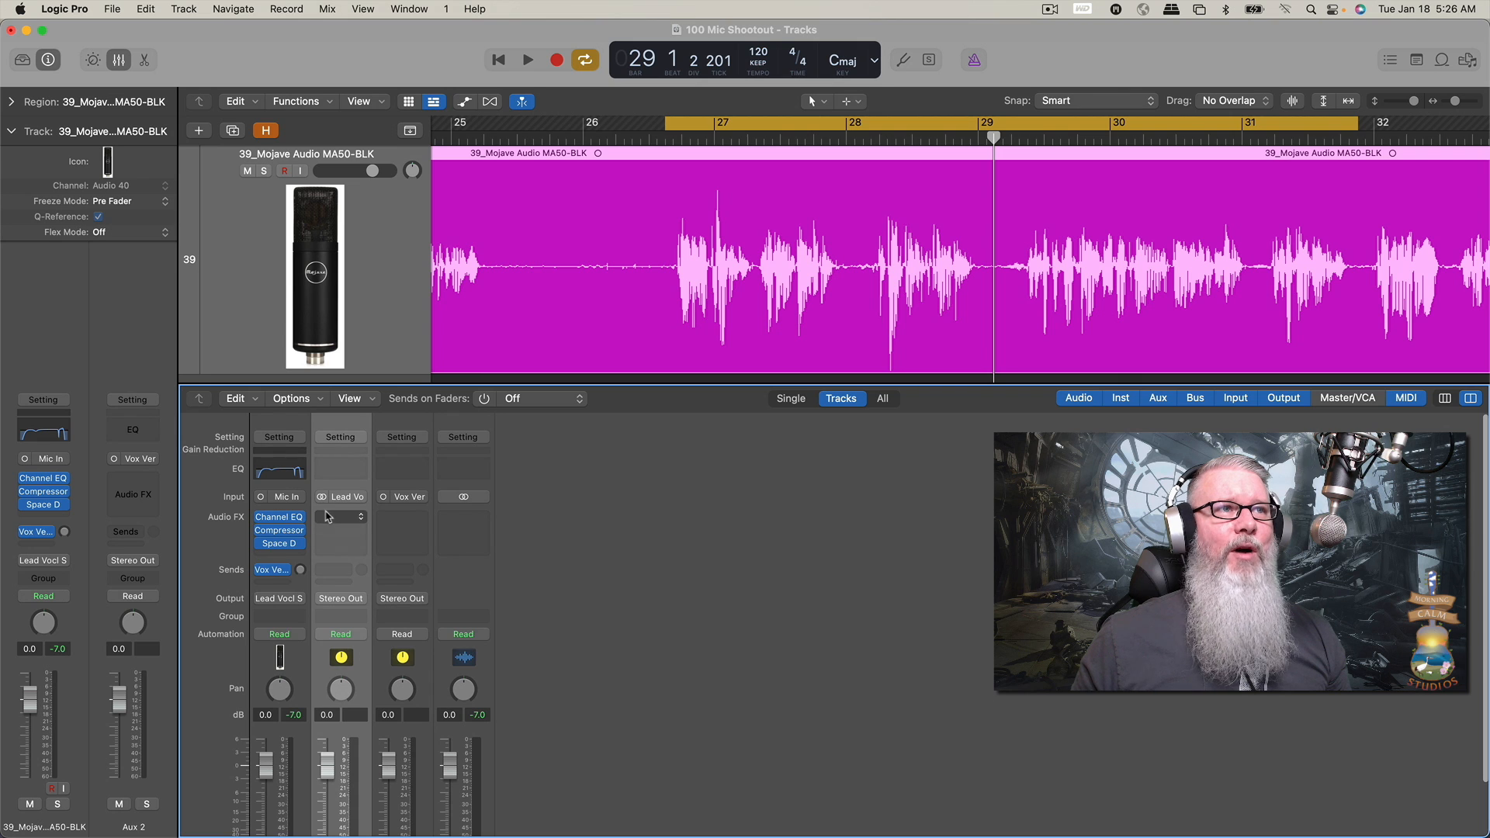
{"action": "left_click", "coordinate": [422, 602]}
{"action": "mouse_move", "coordinate": [420, 669]}
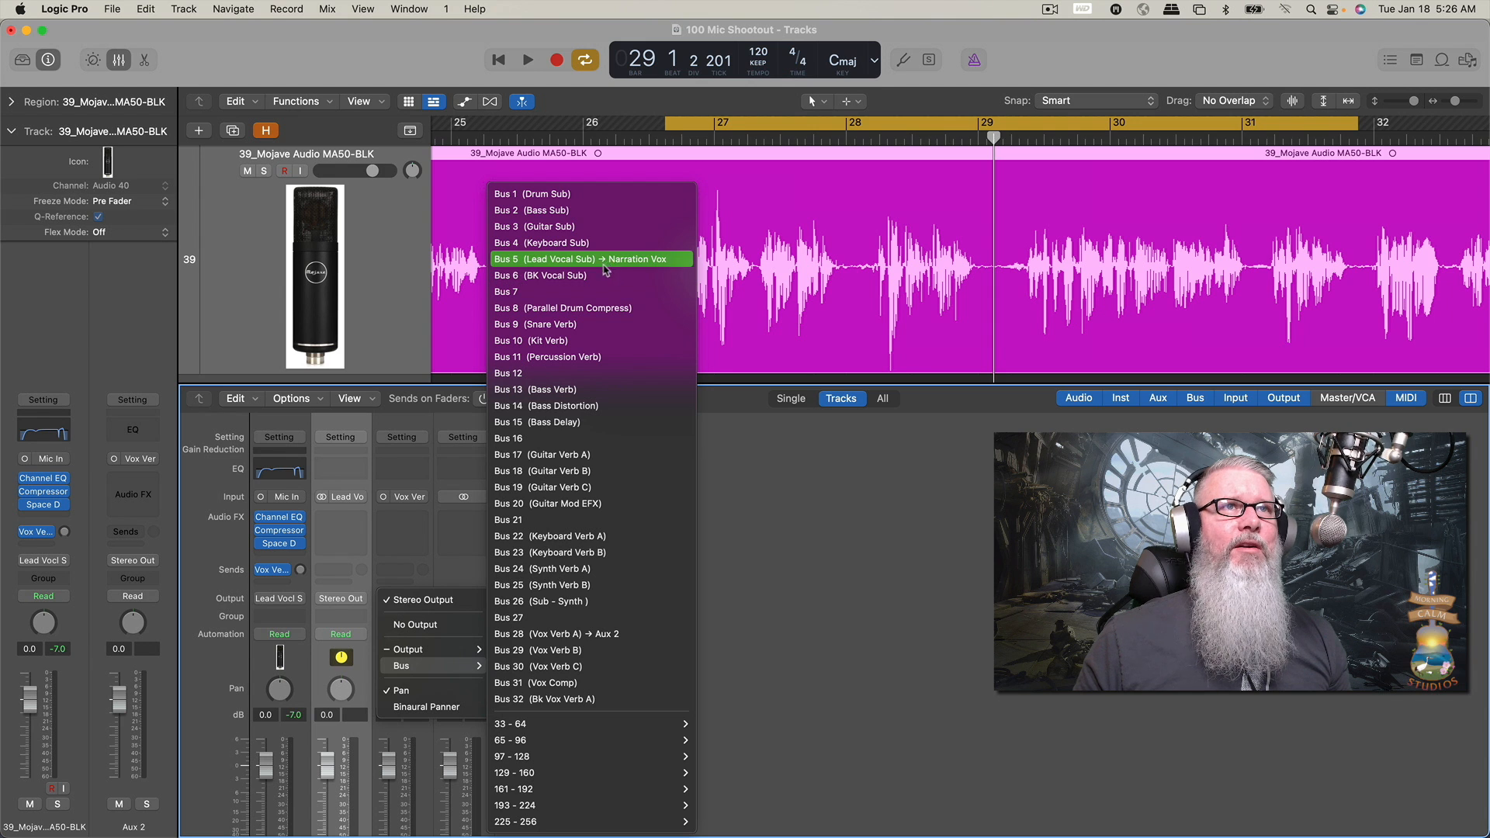
{"action": "left_click", "coordinate": [617, 267]}
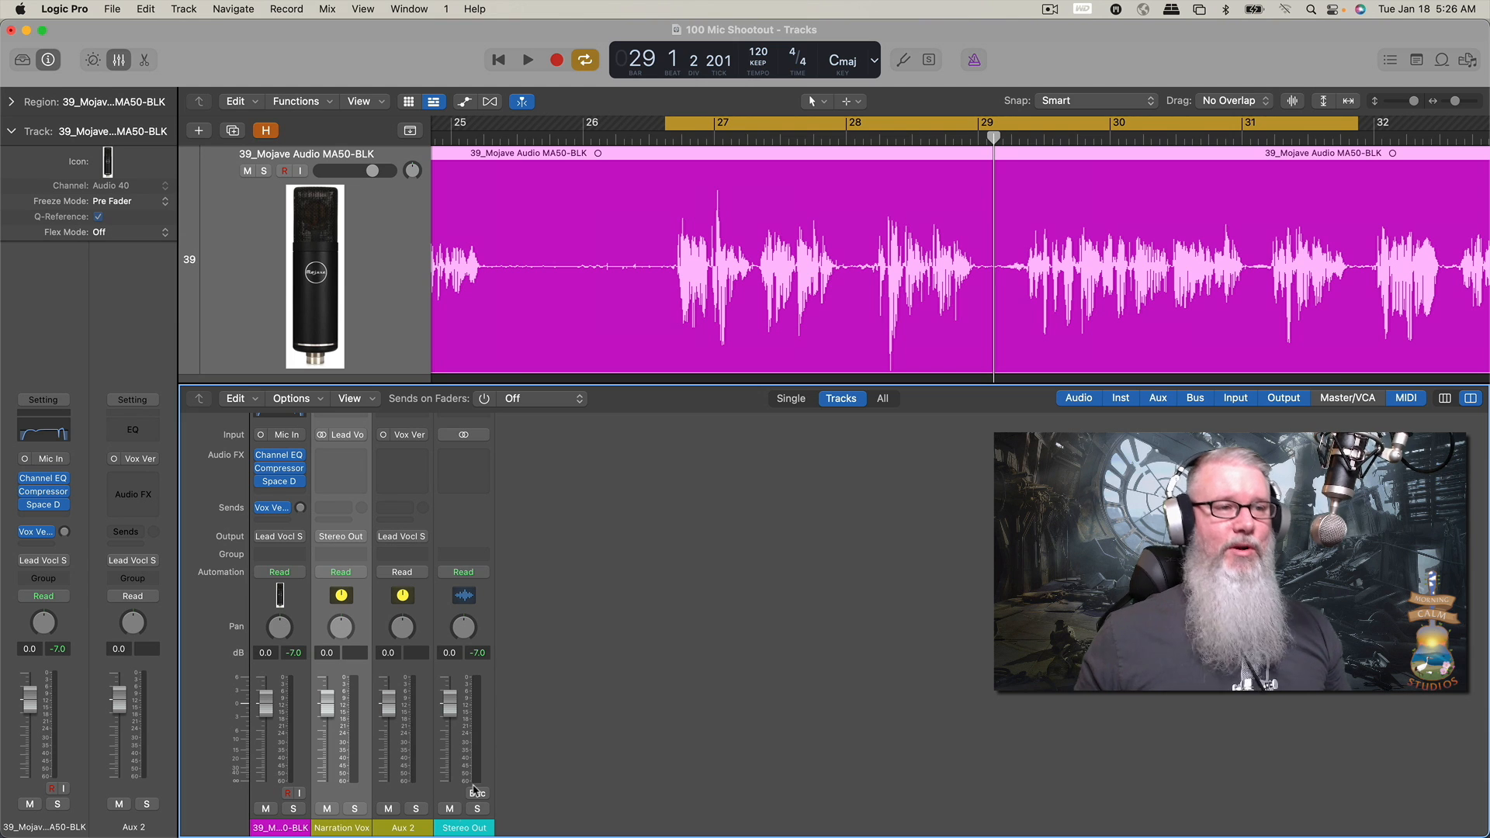
- Rename the Aux 2 channel as Vox Verb
{"action": "double_click", "coordinate": [399, 828]}
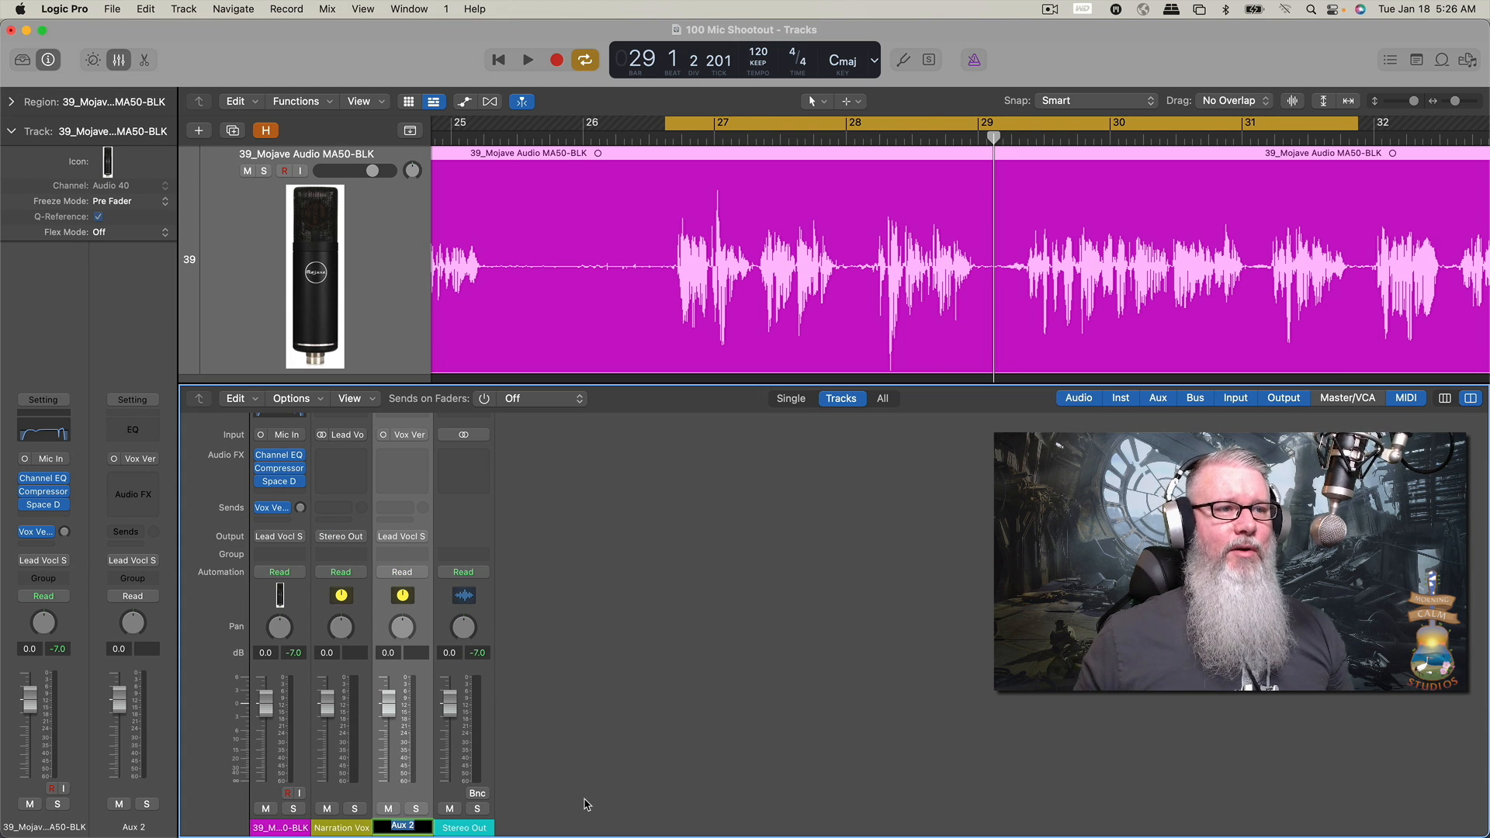
{"action": "type", "text": "Vo"}
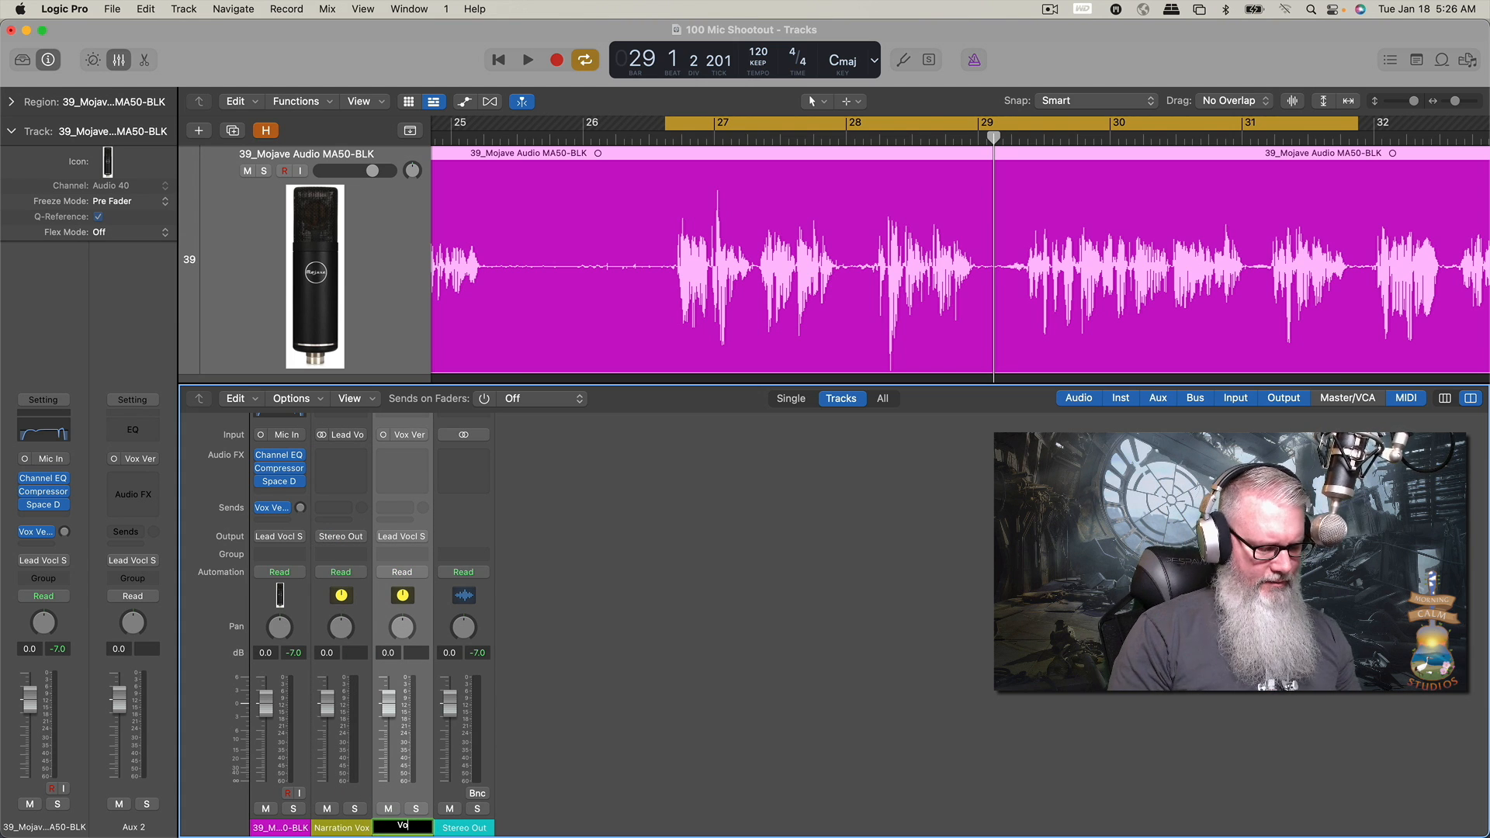
{"action": "type", "text": "x Verb"}
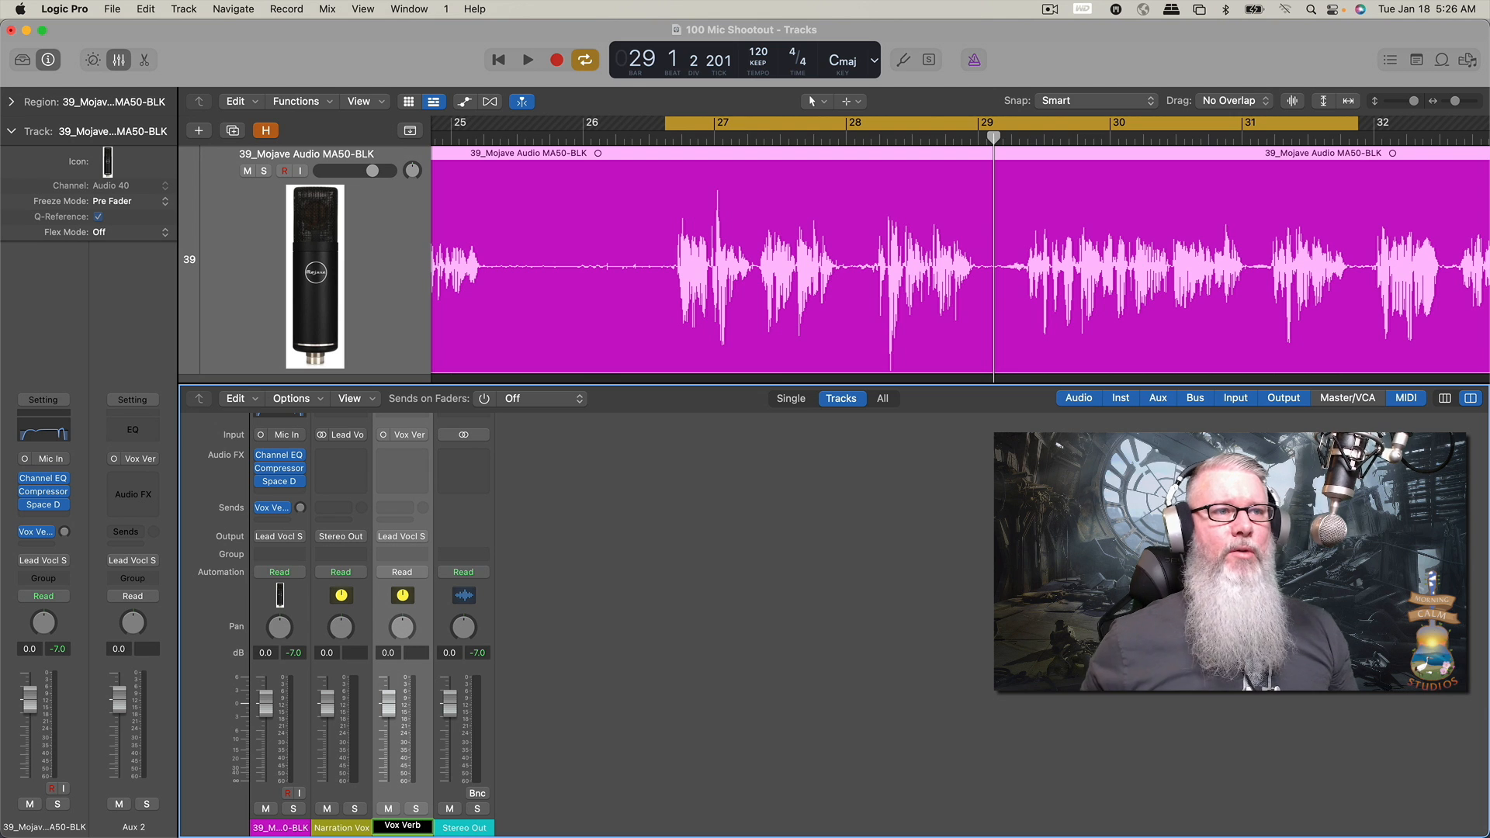
{"action": "key", "text": "Return"}
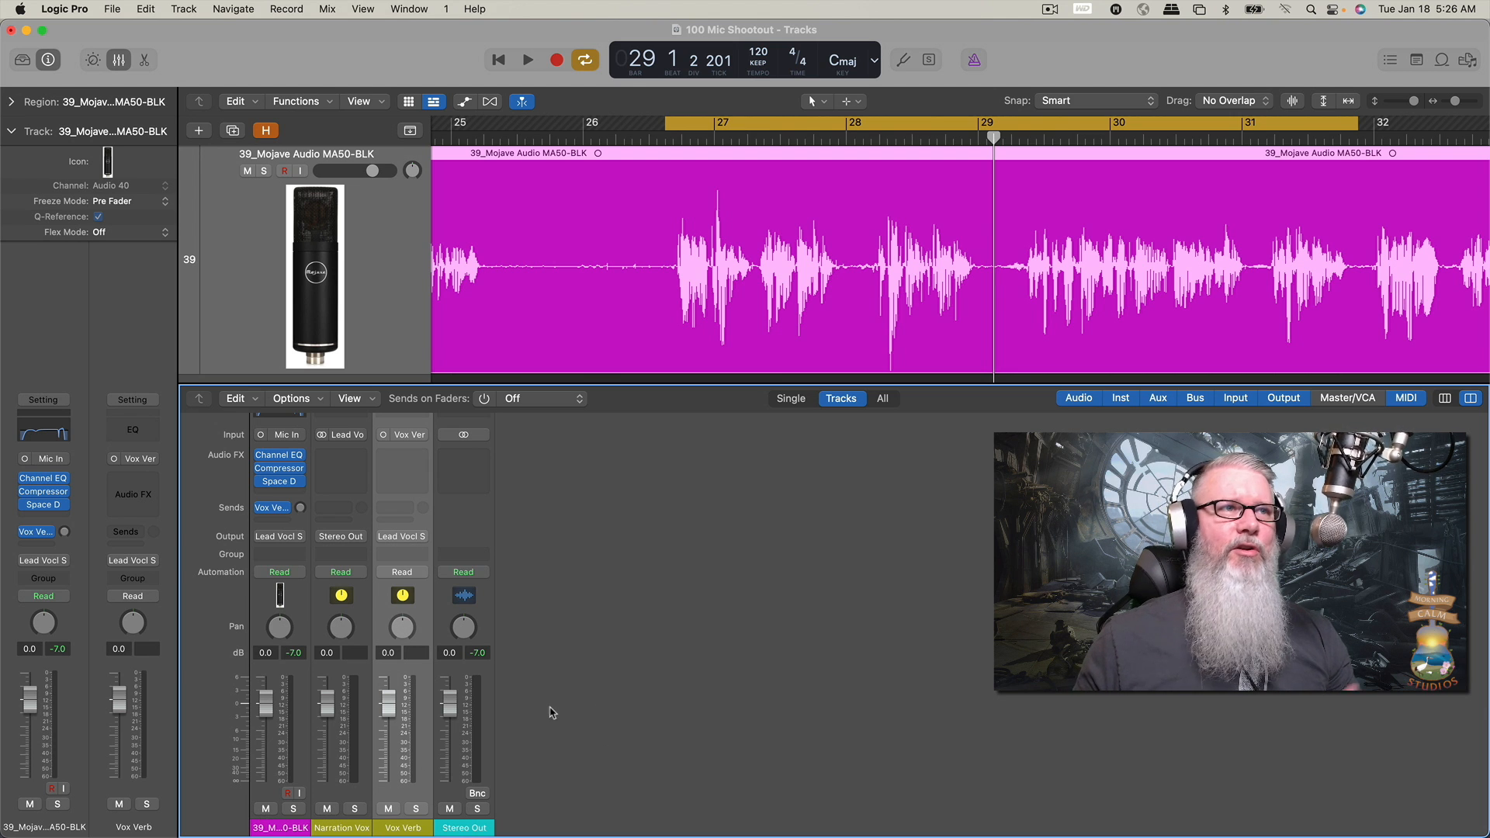
- Move Space Designer from the vocal track to the Vox Verb aux and keep that aux's output on Bus 5 (Lead Vocal Sub)
{"action": "scroll", "coordinate": [551, 711], "scroll_direction": "up", "scroll_amount": 2}
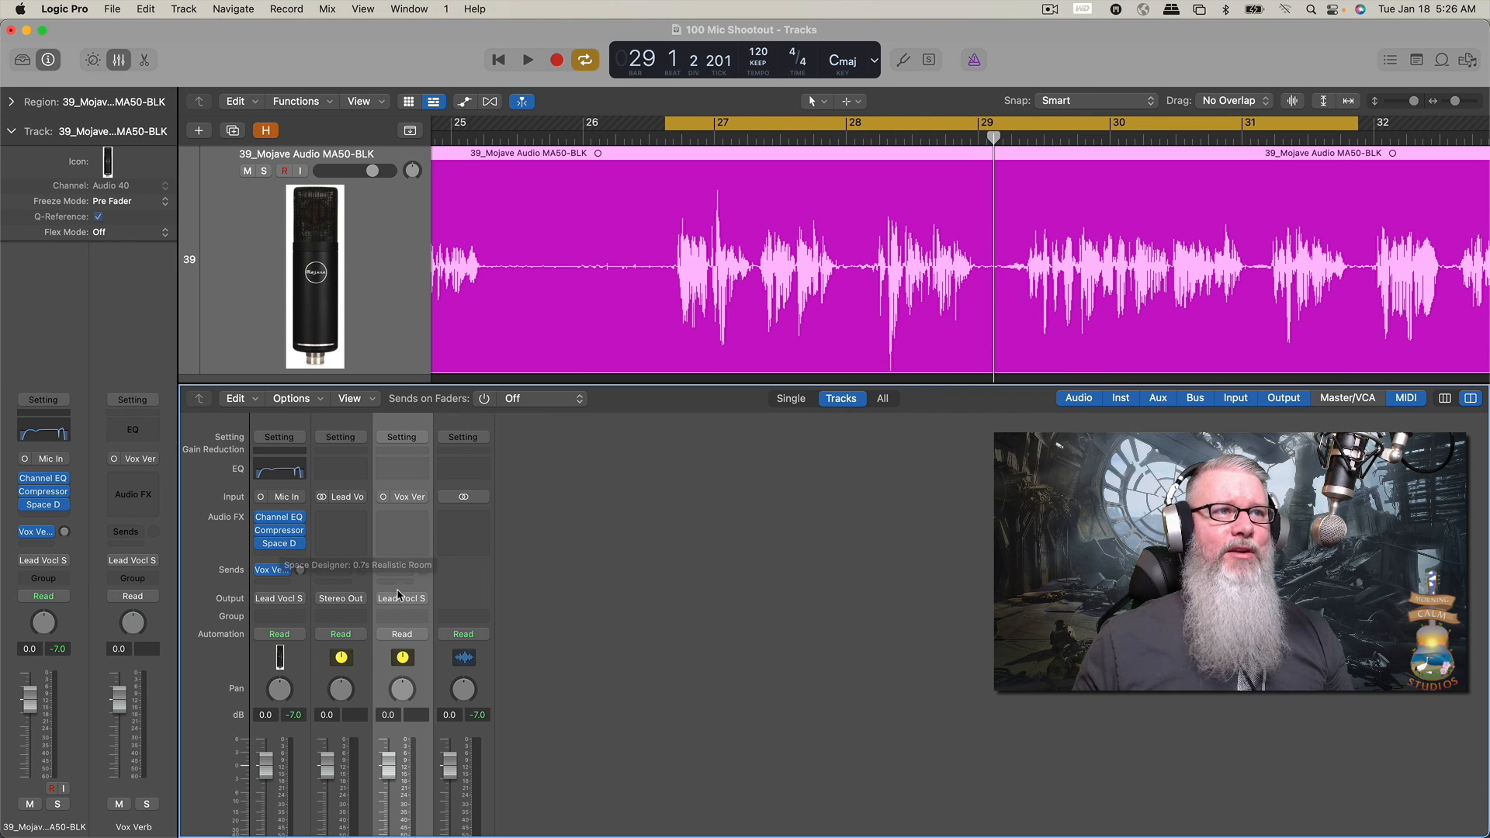
{"action": "left_click_drag", "start_coordinate": [279, 543], "coordinate": [407, 520]}
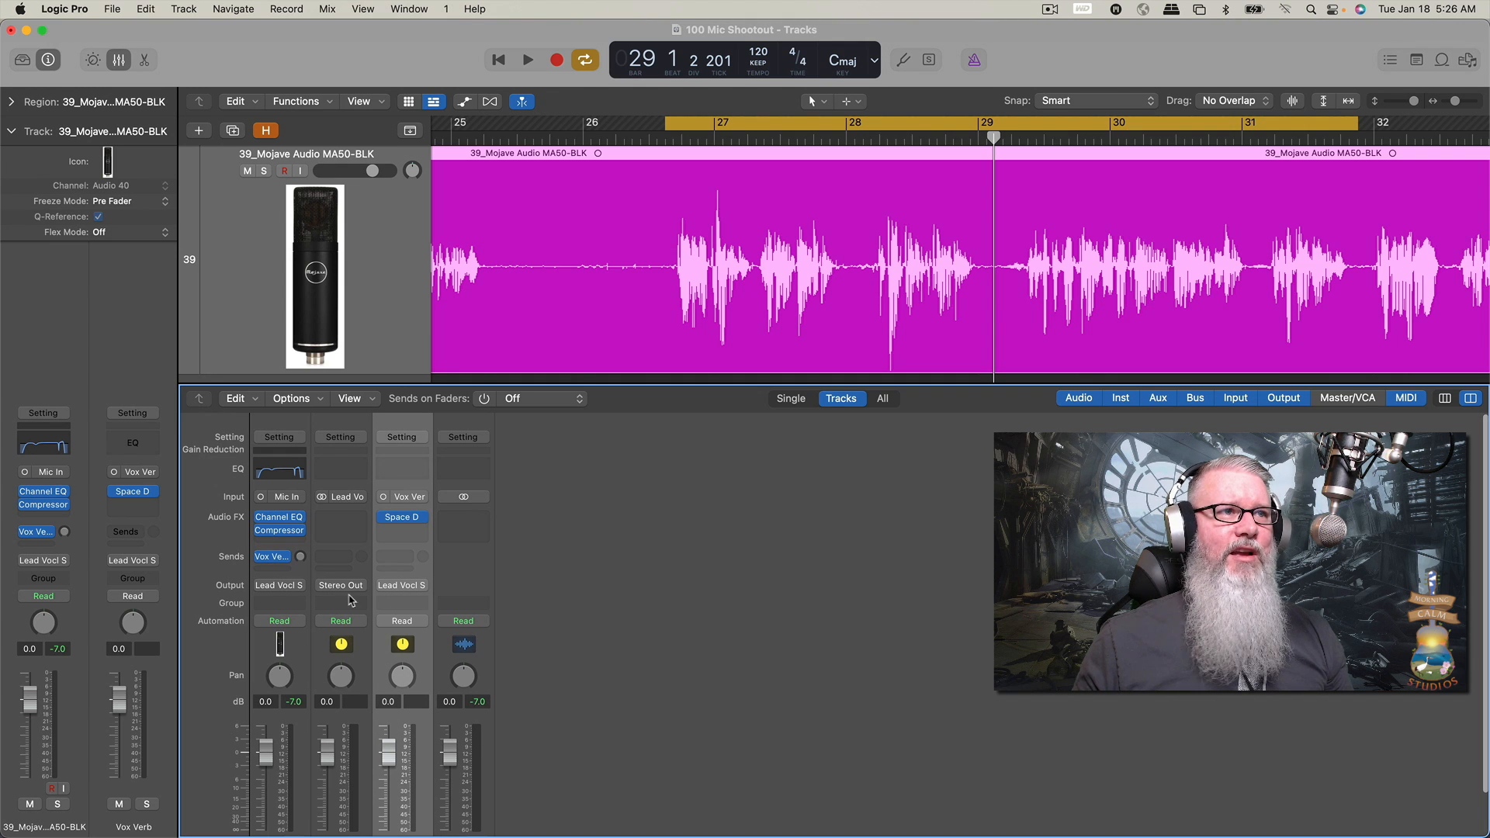
{"action": "left_click", "coordinate": [419, 590]}
{"action": "mouse_move", "coordinate": [419, 655]}
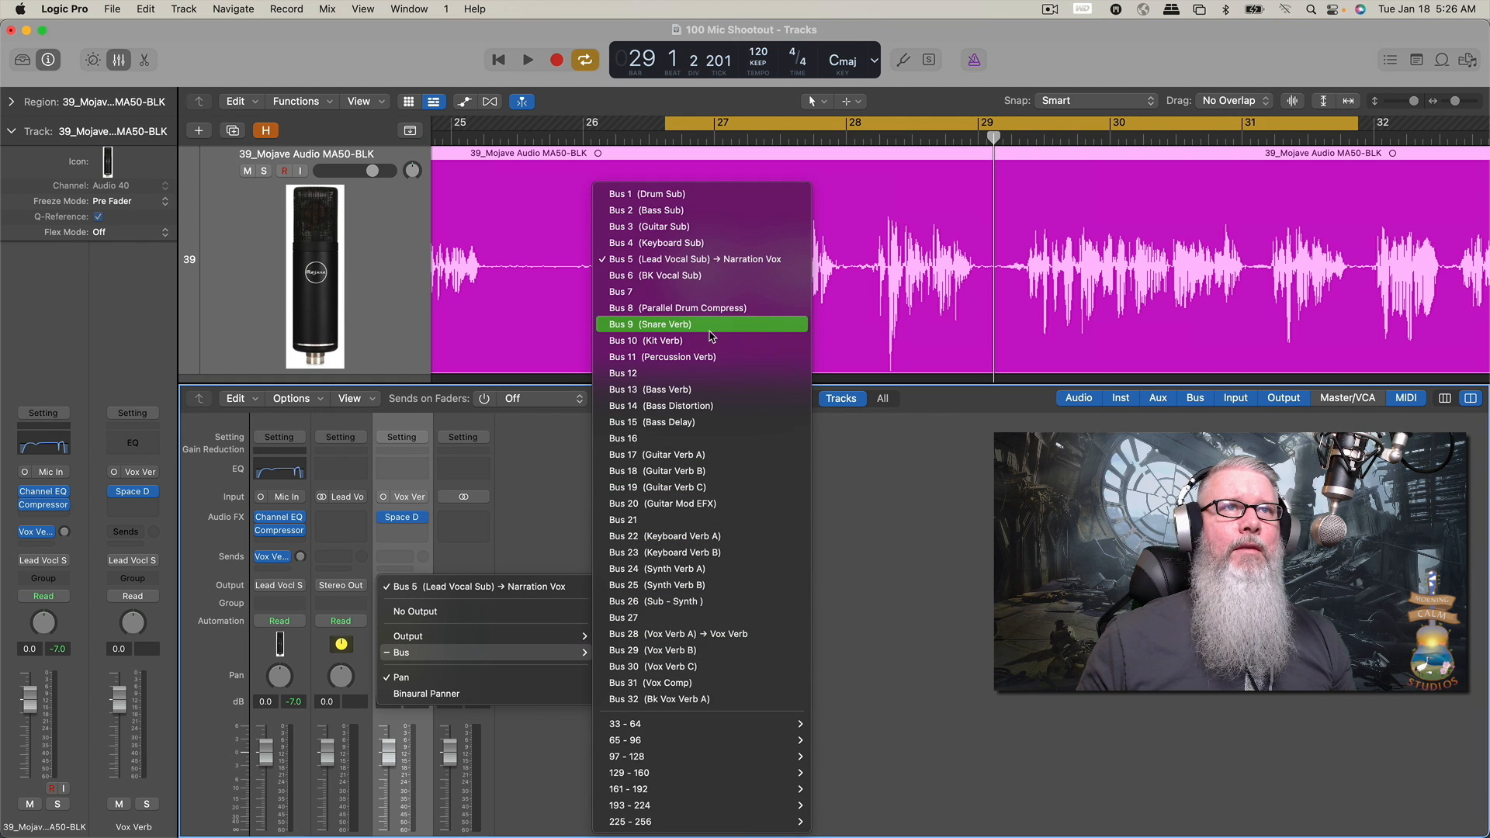
{"action": "left_click", "coordinate": [700, 263]}
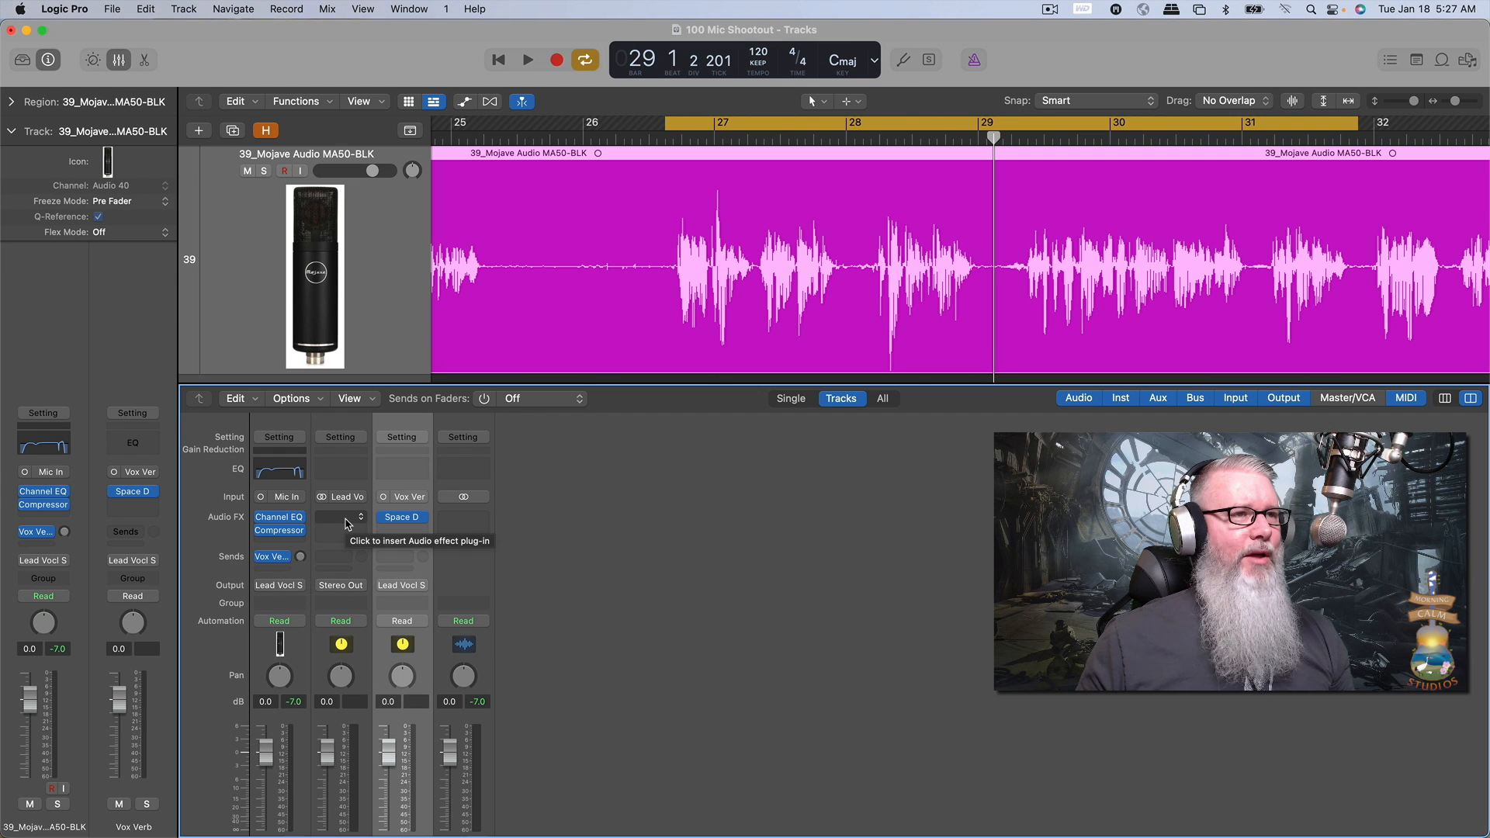
- Play the looped vocal and raise its Vox Verb send to about -14.1 dB
{"action": "key", "text": "space"}
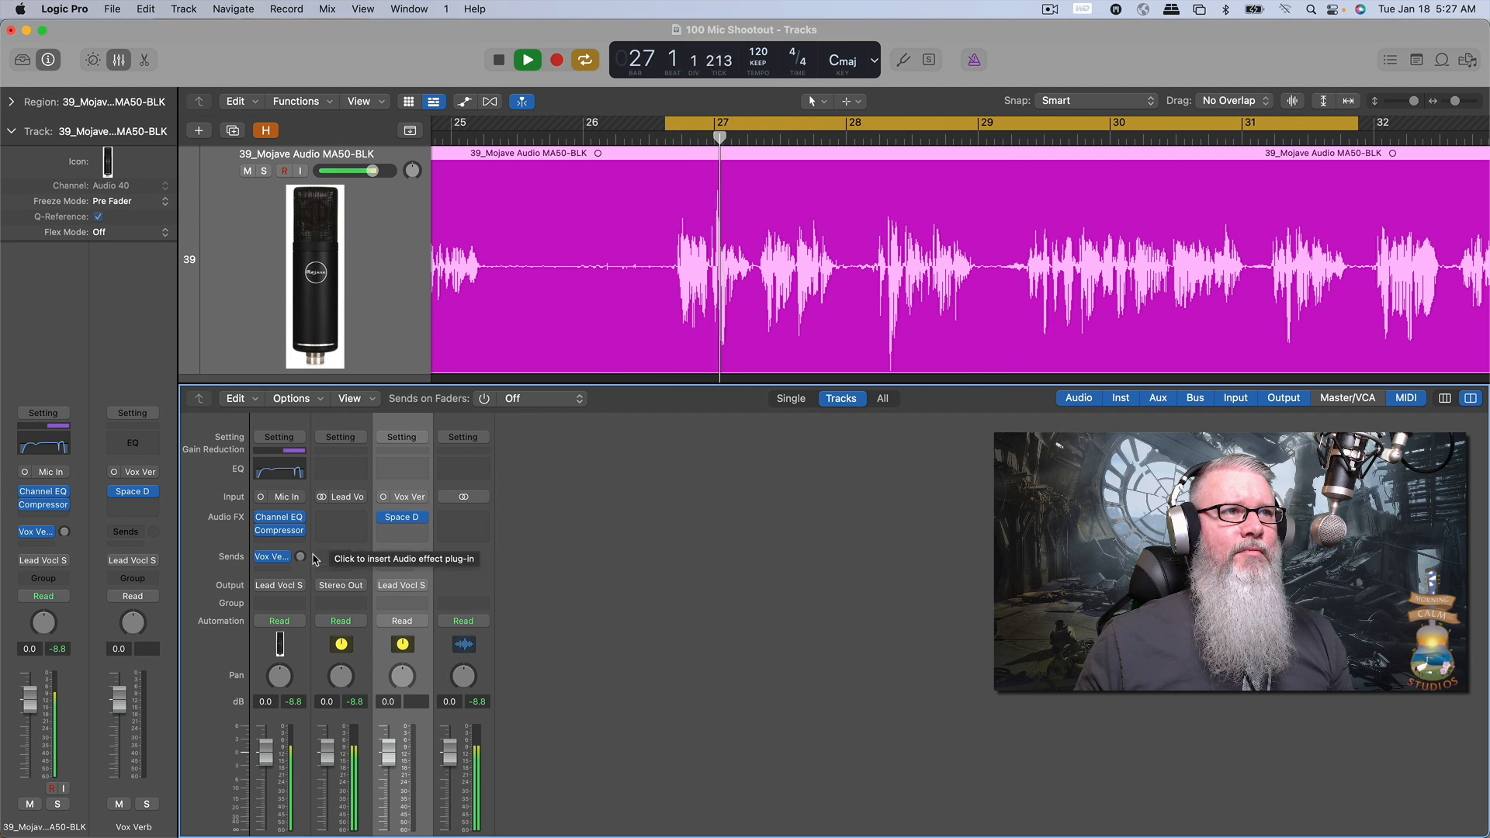
{"action": "left_click_drag", "start_coordinate": [302, 560], "coordinate": [292, 515]}
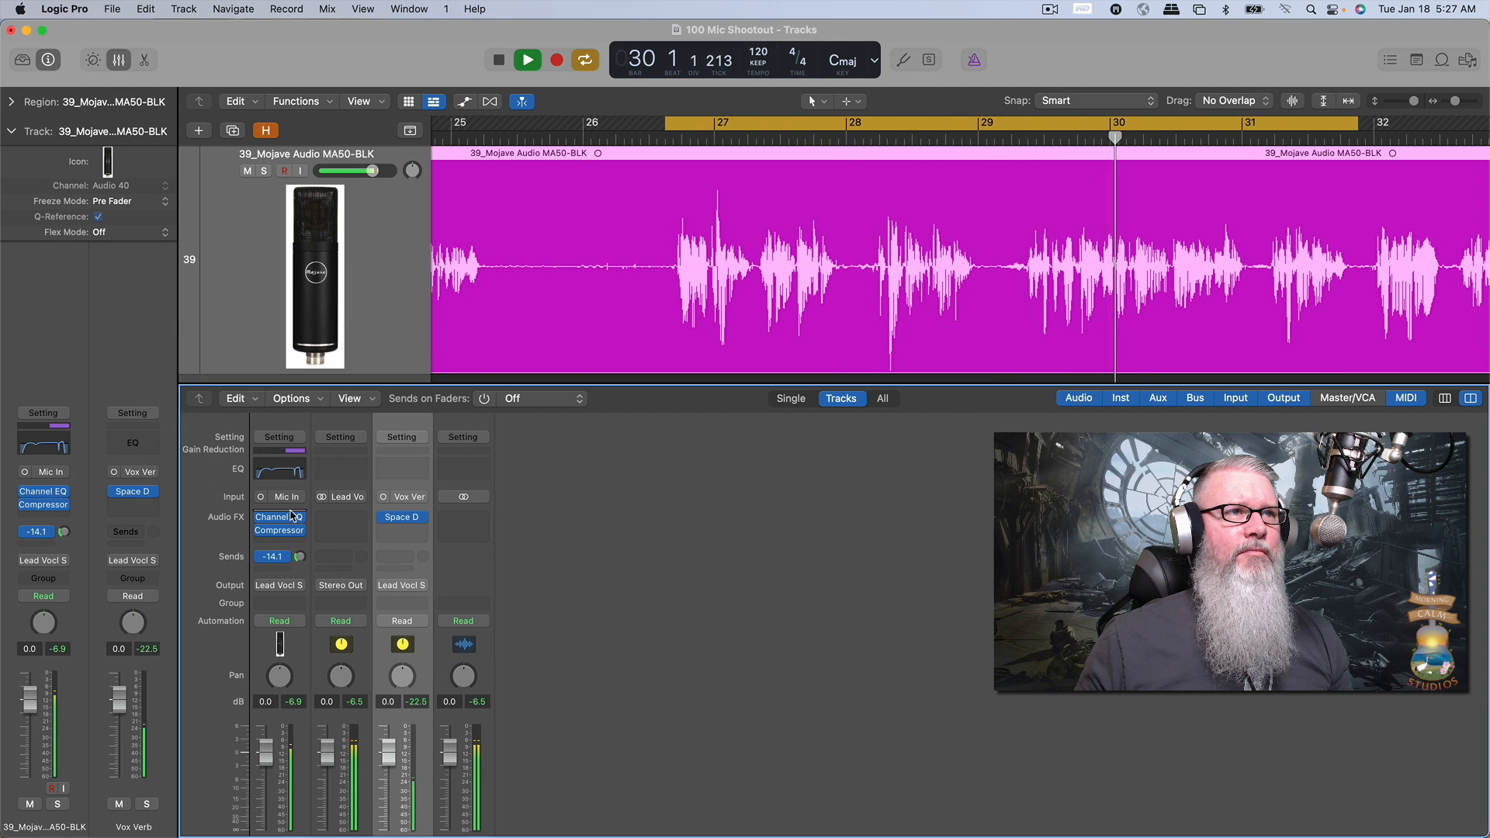
{"action": "key", "text": "space"}
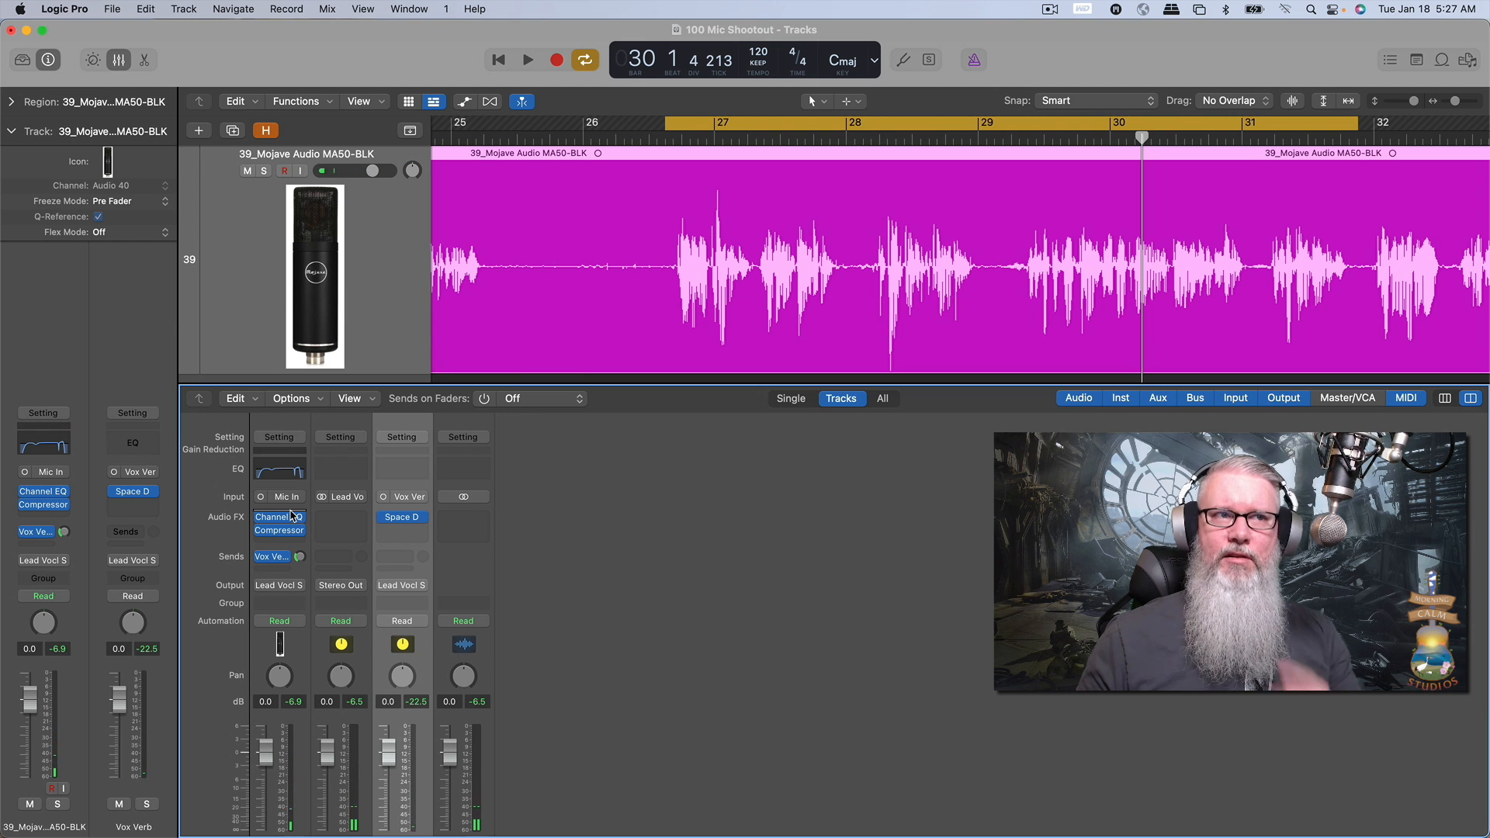
- Open Space Designer on the Vox Verb aux, mute its Dry signal and set Wet to 0.0 dB
{"action": "left_click", "coordinate": [404, 520]}
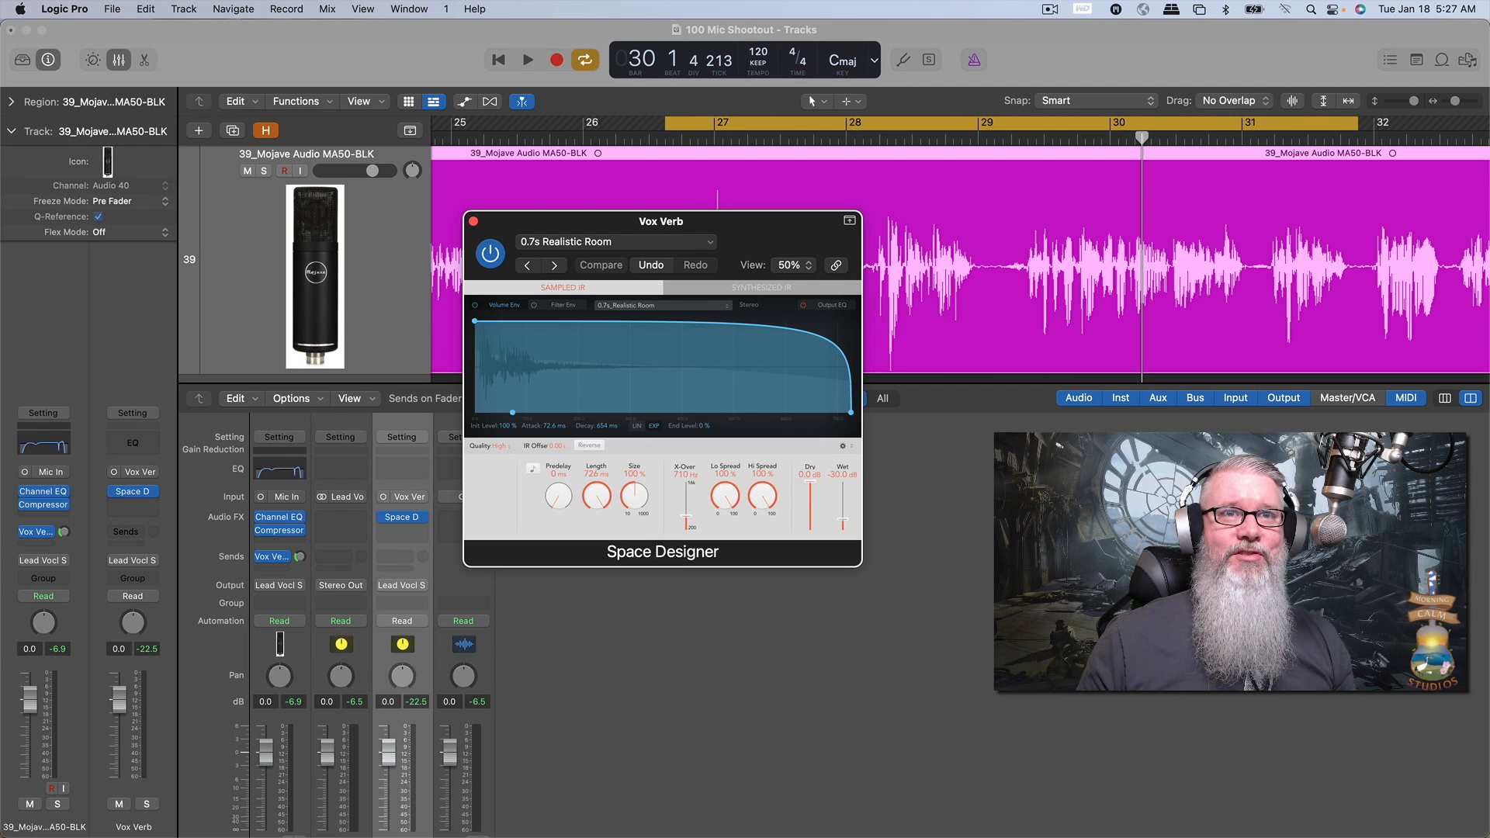
{"action": "left_click_drag", "start_coordinate": [810, 482], "coordinate": [810, 508]}
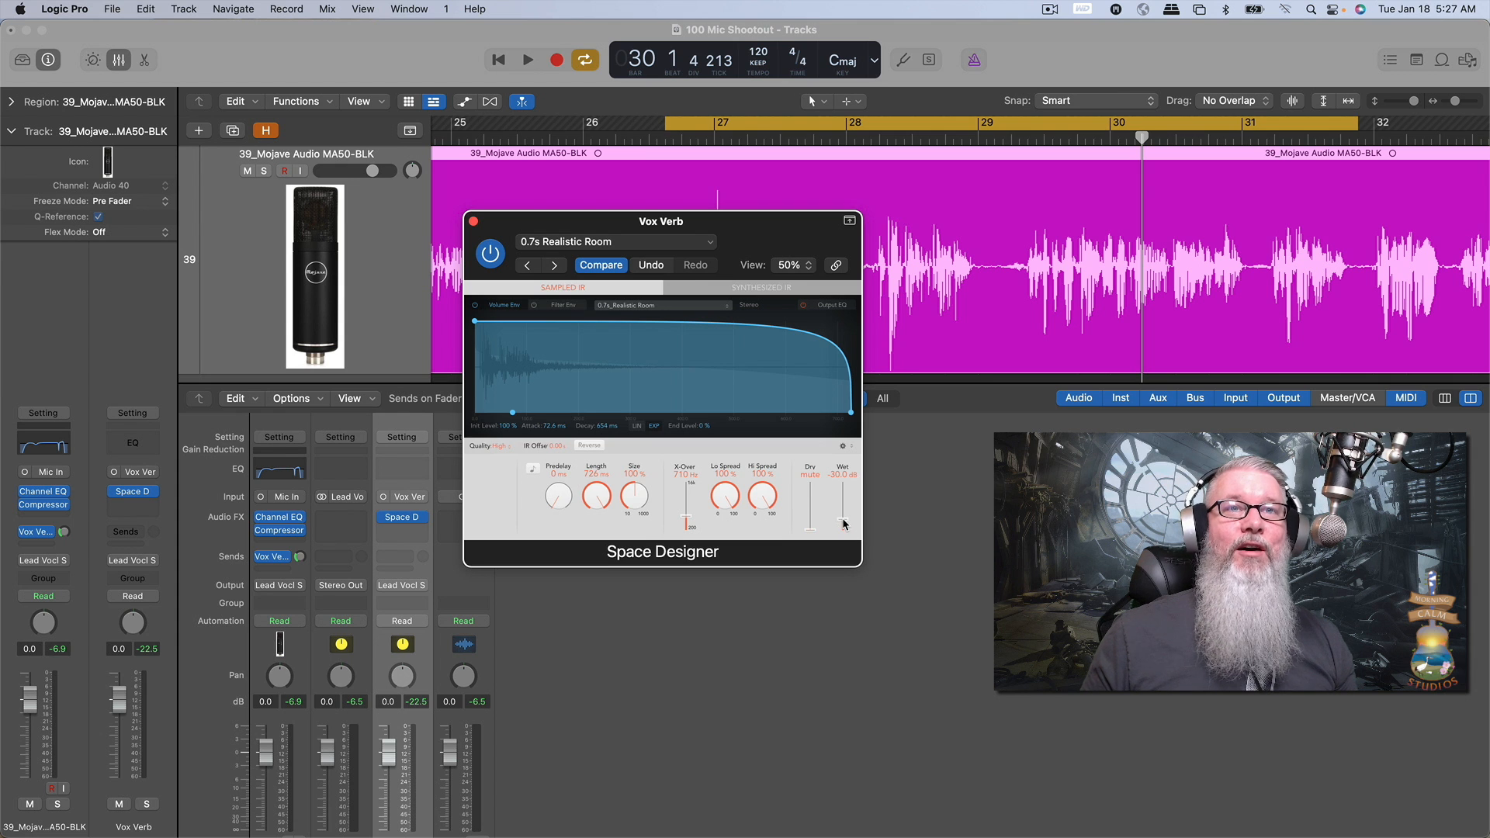
{"action": "left_click_drag", "start_coordinate": [843, 525], "coordinate": [843, 363]}
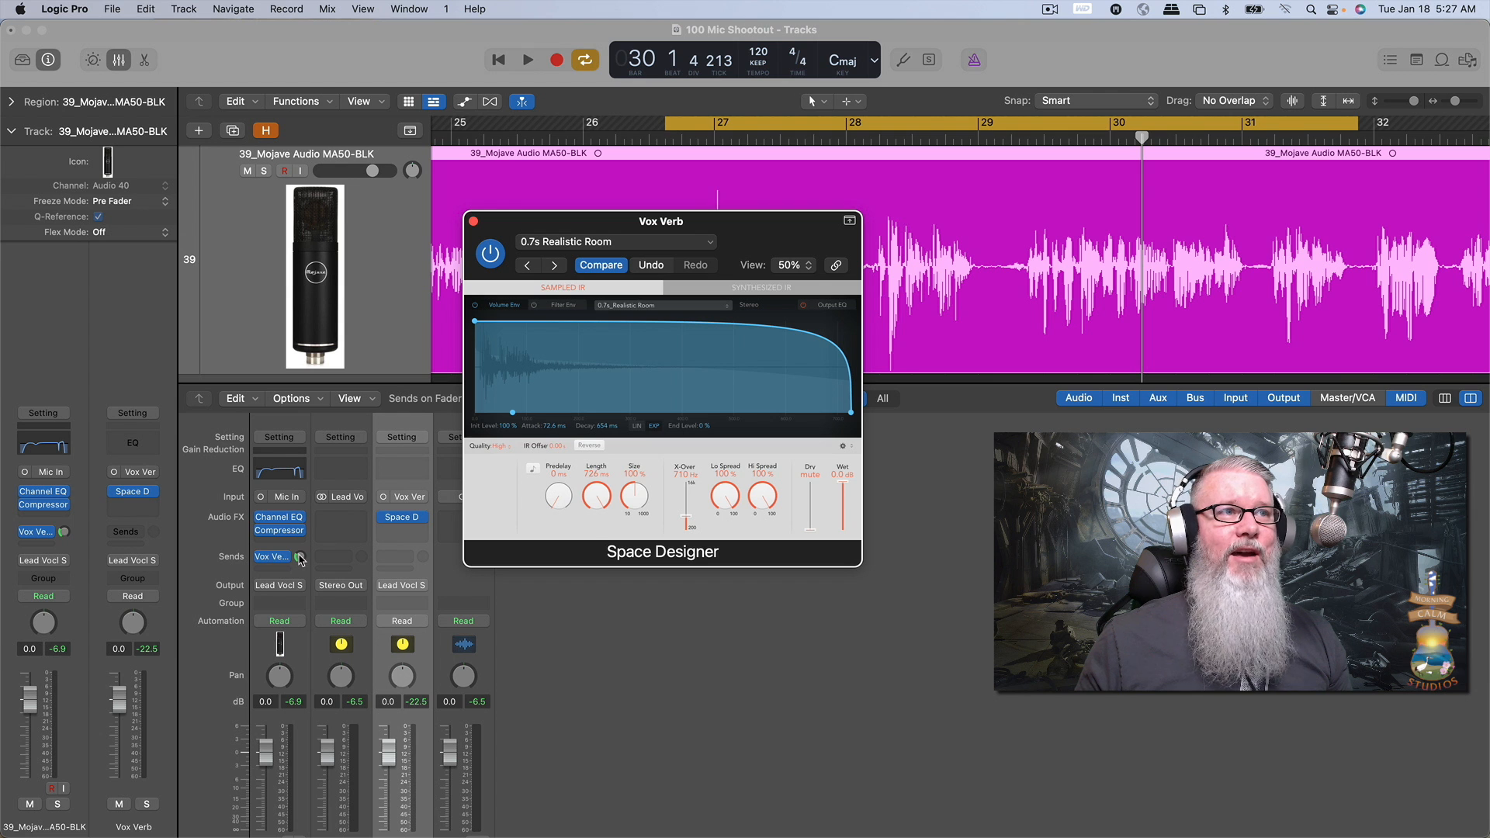
- Zero the vocal's Vox Verb send, clear the Space Designer window off the waveform, and bring the send back up during loop playback
{"action": "left_click_drag", "start_coordinate": [301, 559], "coordinate": [300, 605]}
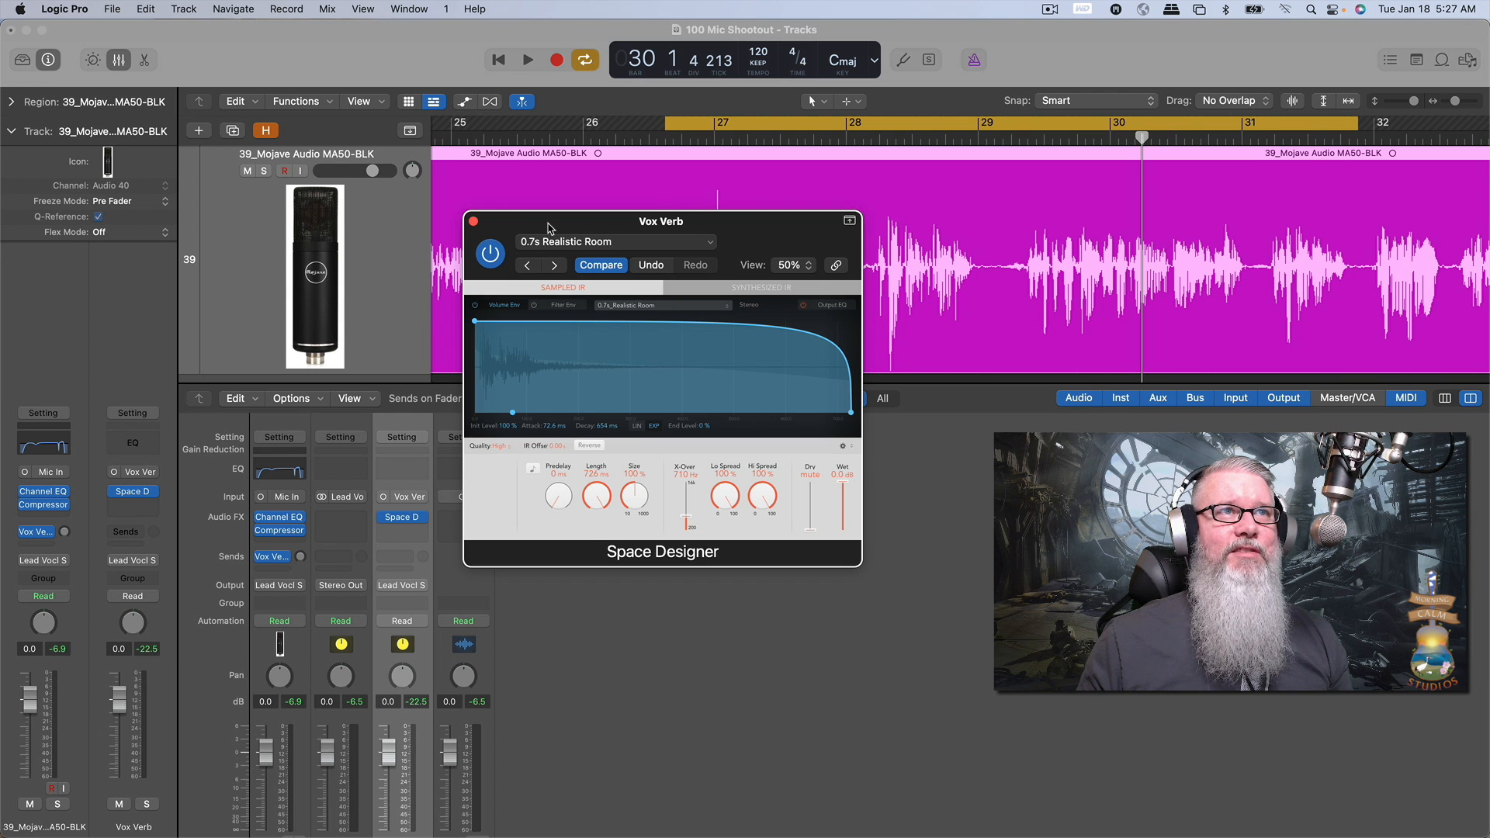
{"action": "left_click_drag", "start_coordinate": [551, 231], "coordinate": [613, 437]}
{"action": "key", "text": "space"}
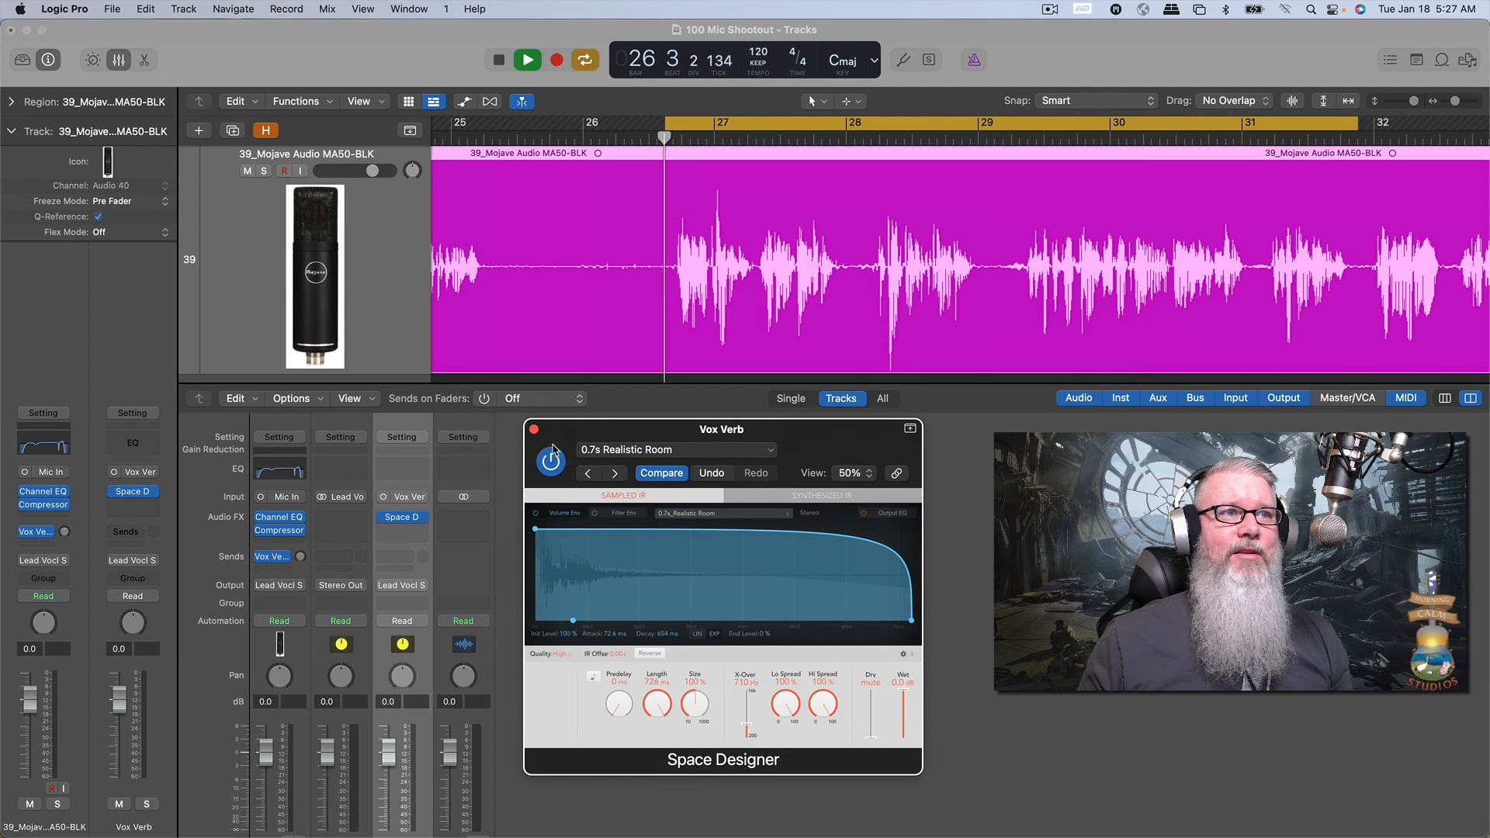
{"action": "scroll", "coordinate": [416, 643], "scroll_direction": "down", "scroll_amount": 3}
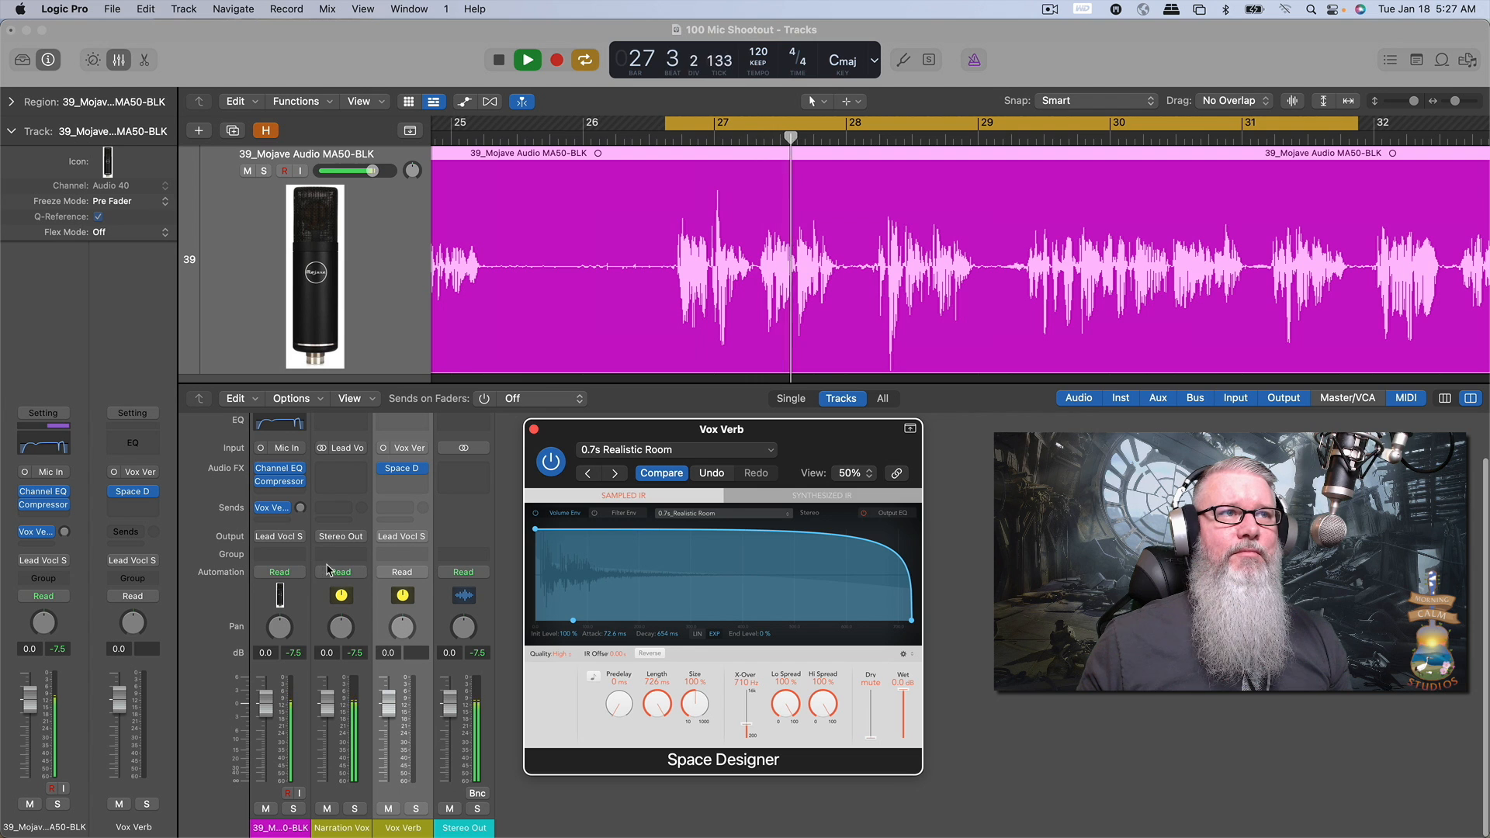
{"action": "left_click_drag", "start_coordinate": [301, 509], "coordinate": [294, 471]}
{"action": "key", "text": "space"}
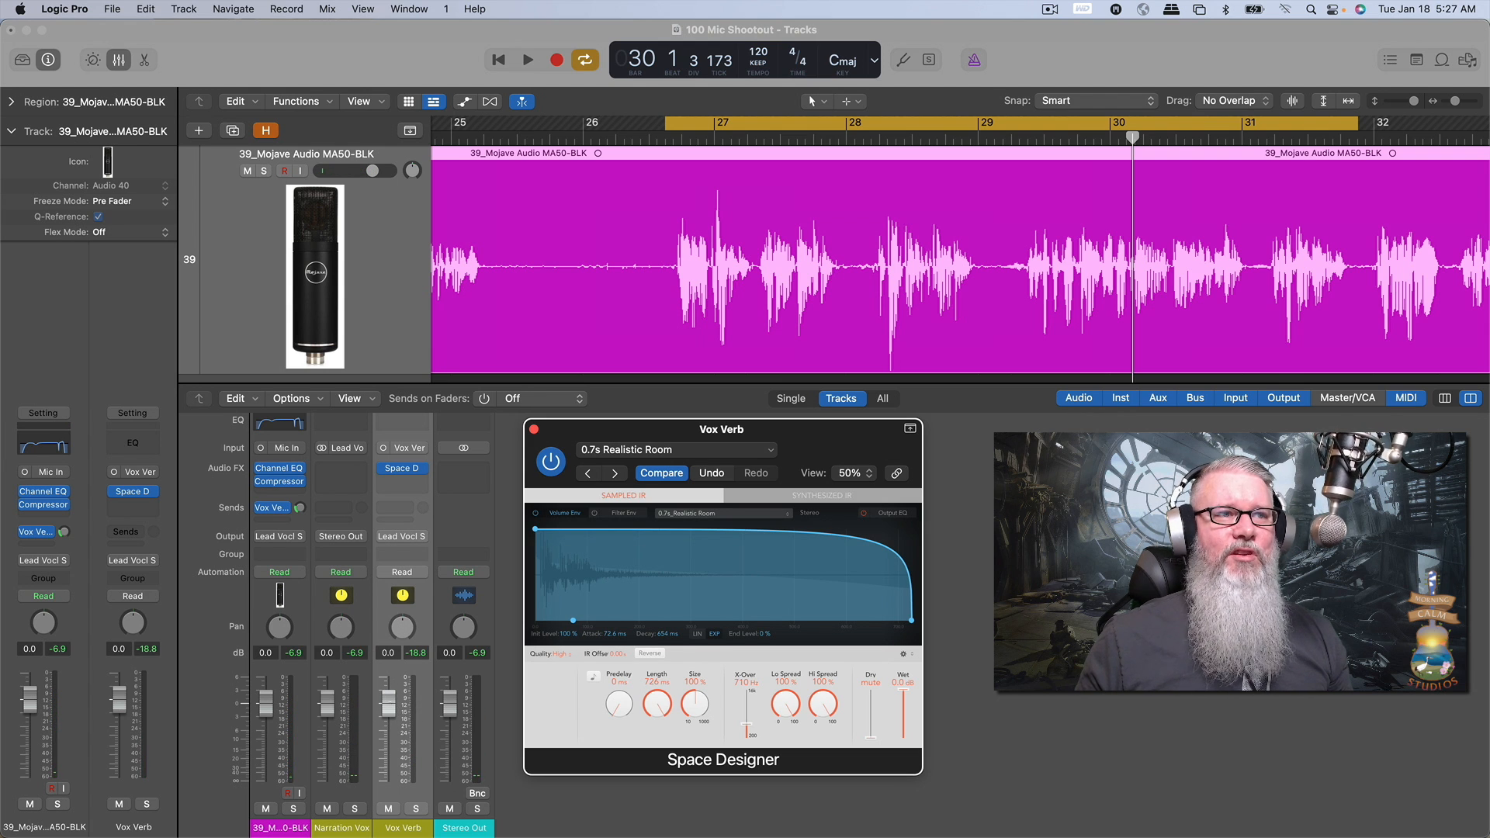
- Fine-tune the vocal's Vox Verb send against loop playback and set the Vox Verb aux fader to -8.6 dB
{"action": "left_click_drag", "start_coordinate": [388, 704], "coordinate": [388, 741]}
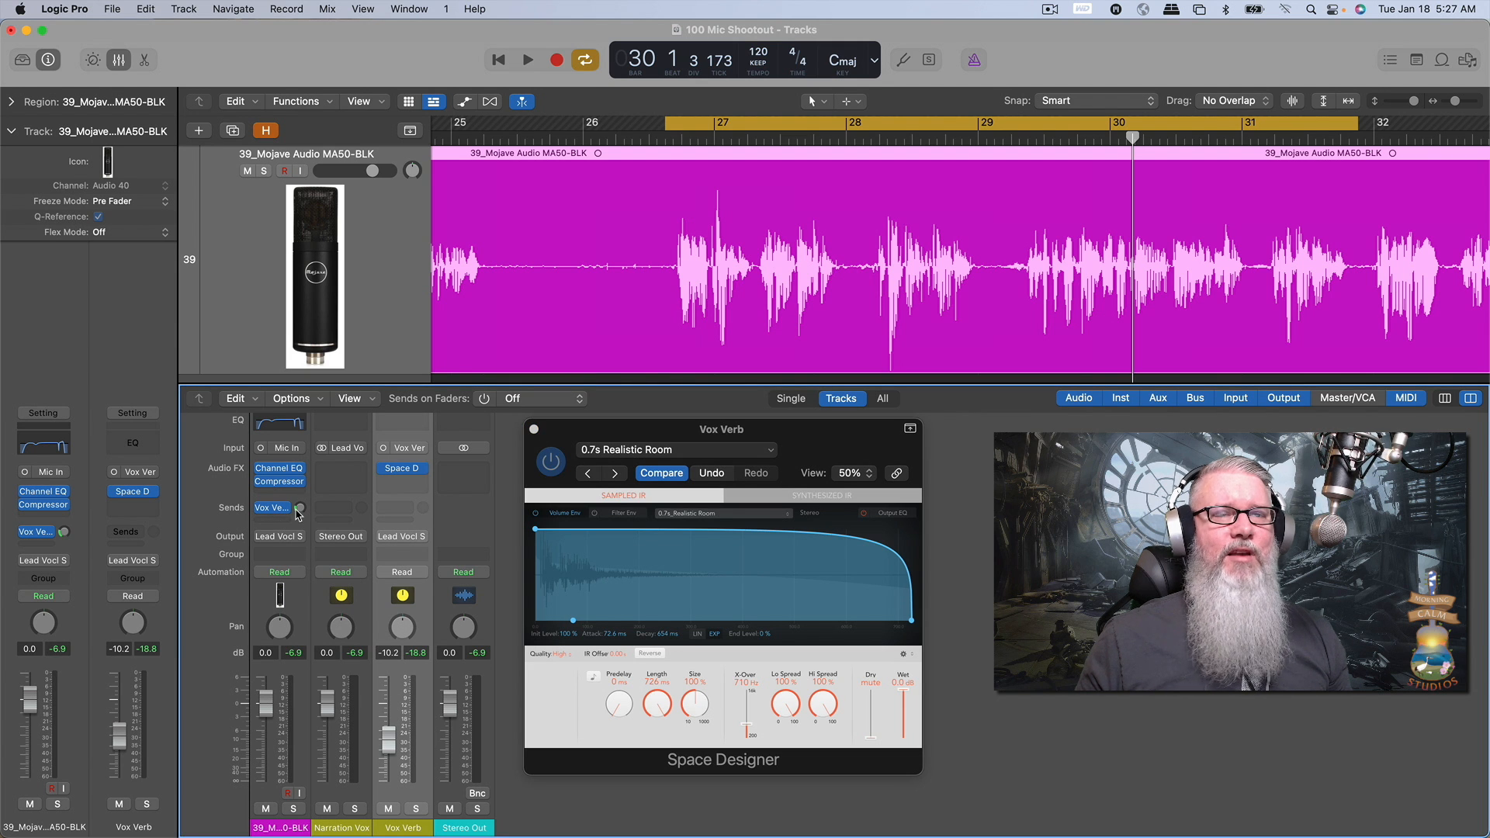
{"action": "key", "text": "space"}
{"action": "left_click_drag", "start_coordinate": [297, 510], "coordinate": [297, 506]}
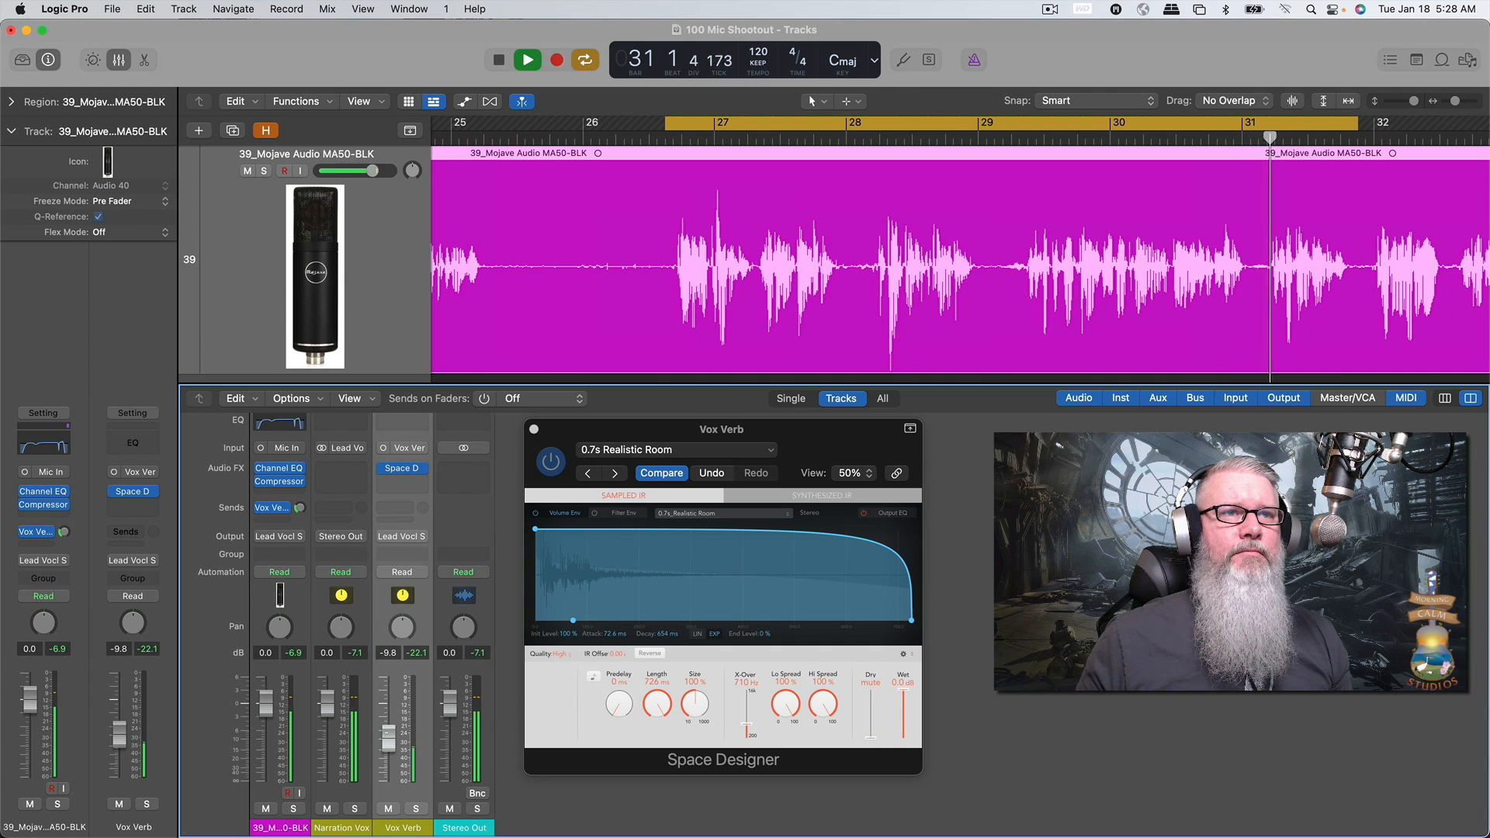
{"action": "left_click_drag", "start_coordinate": [387, 742], "coordinate": [387, 739]}
{"action": "key", "text": "space"}
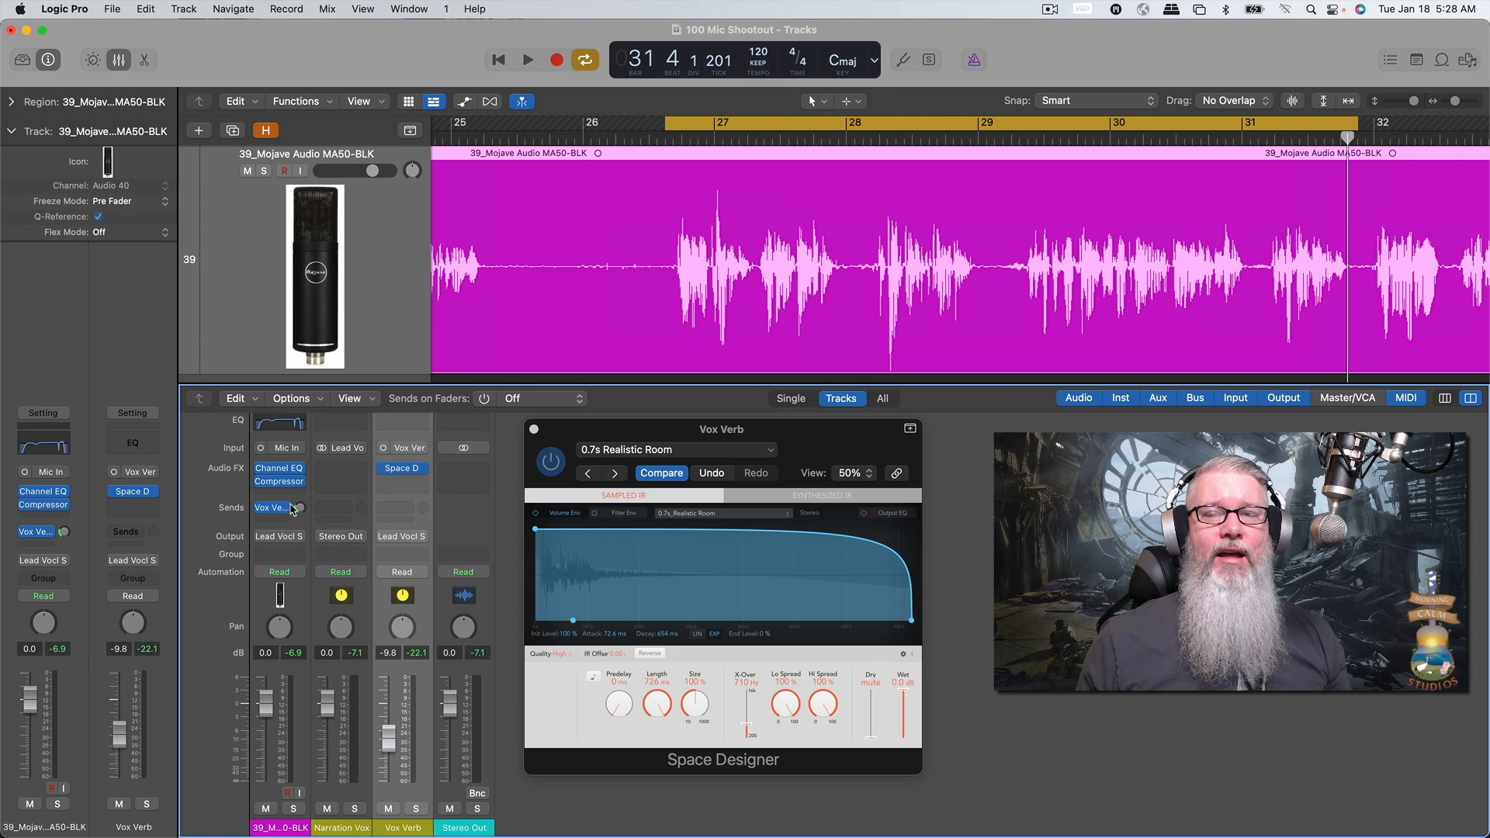
{"action": "mouse_move", "coordinate": [289, 511]}
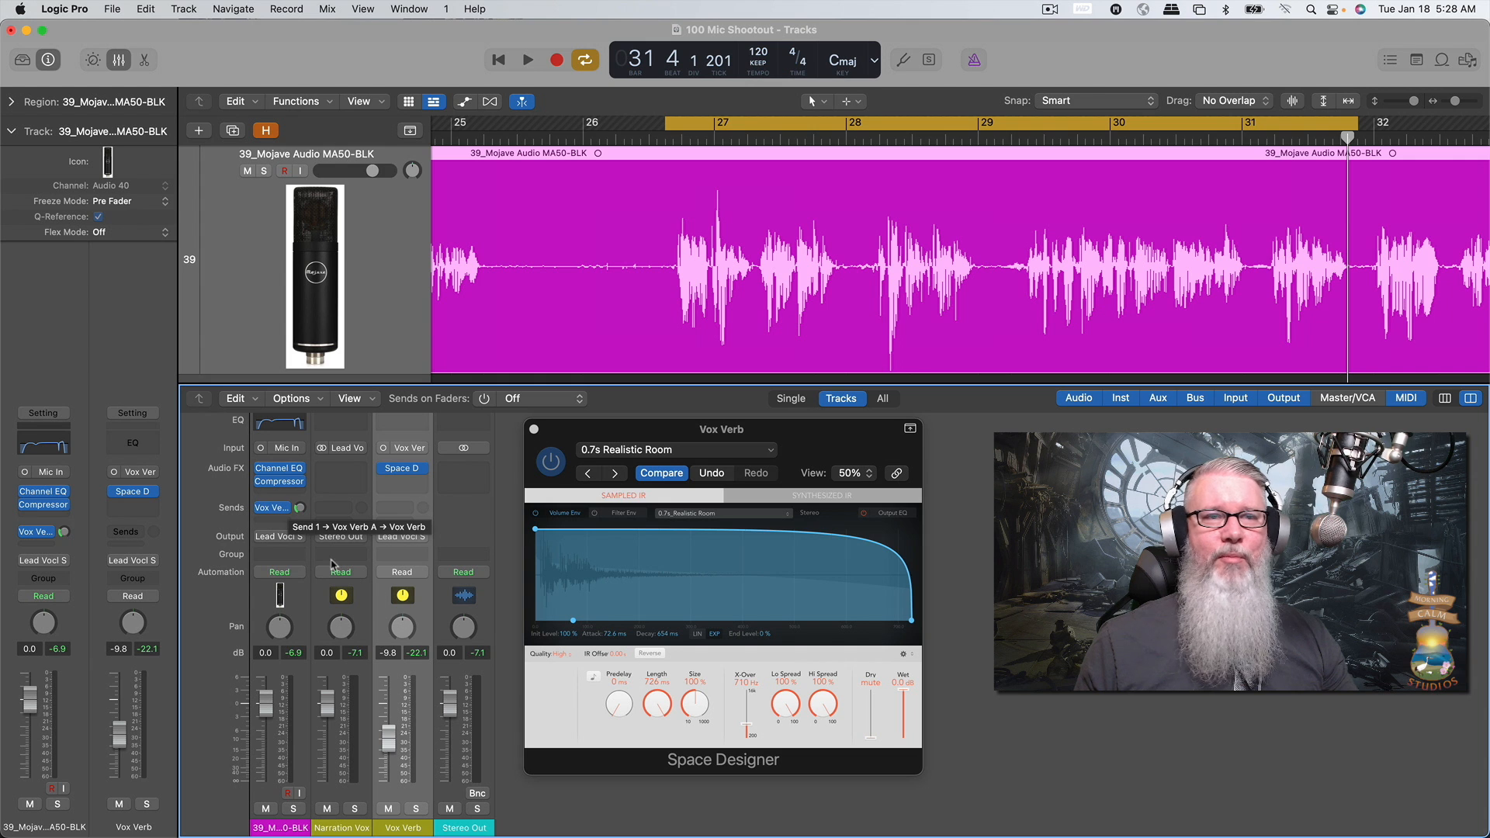
{"action": "left_click_drag", "start_coordinate": [388, 738], "coordinate": [379, 737]}
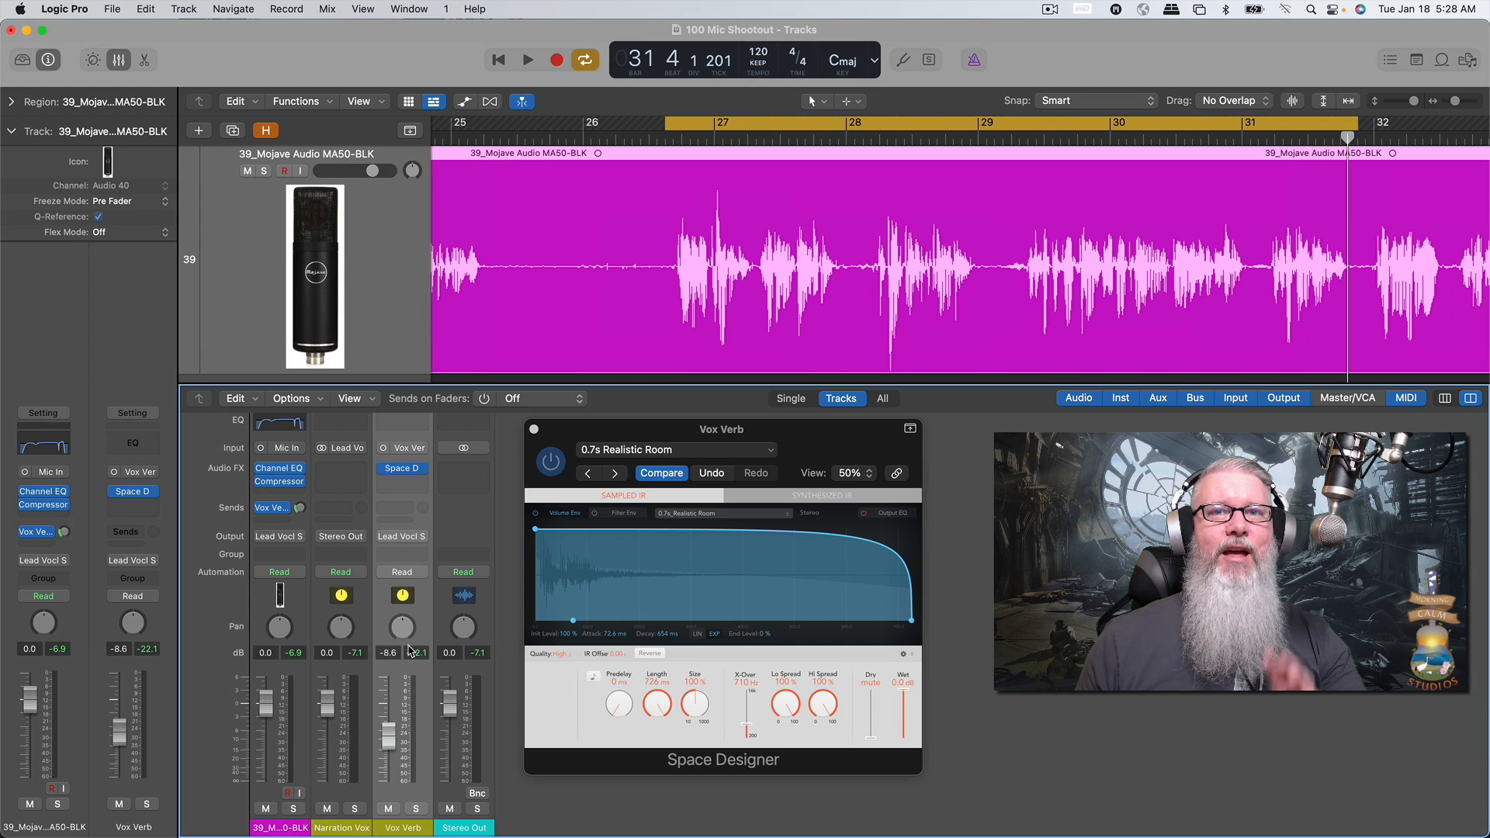
- Play the looped vocal while muting and unmuting the Narration Vox aux to check the signal routing
{"action": "key", "text": "space"}
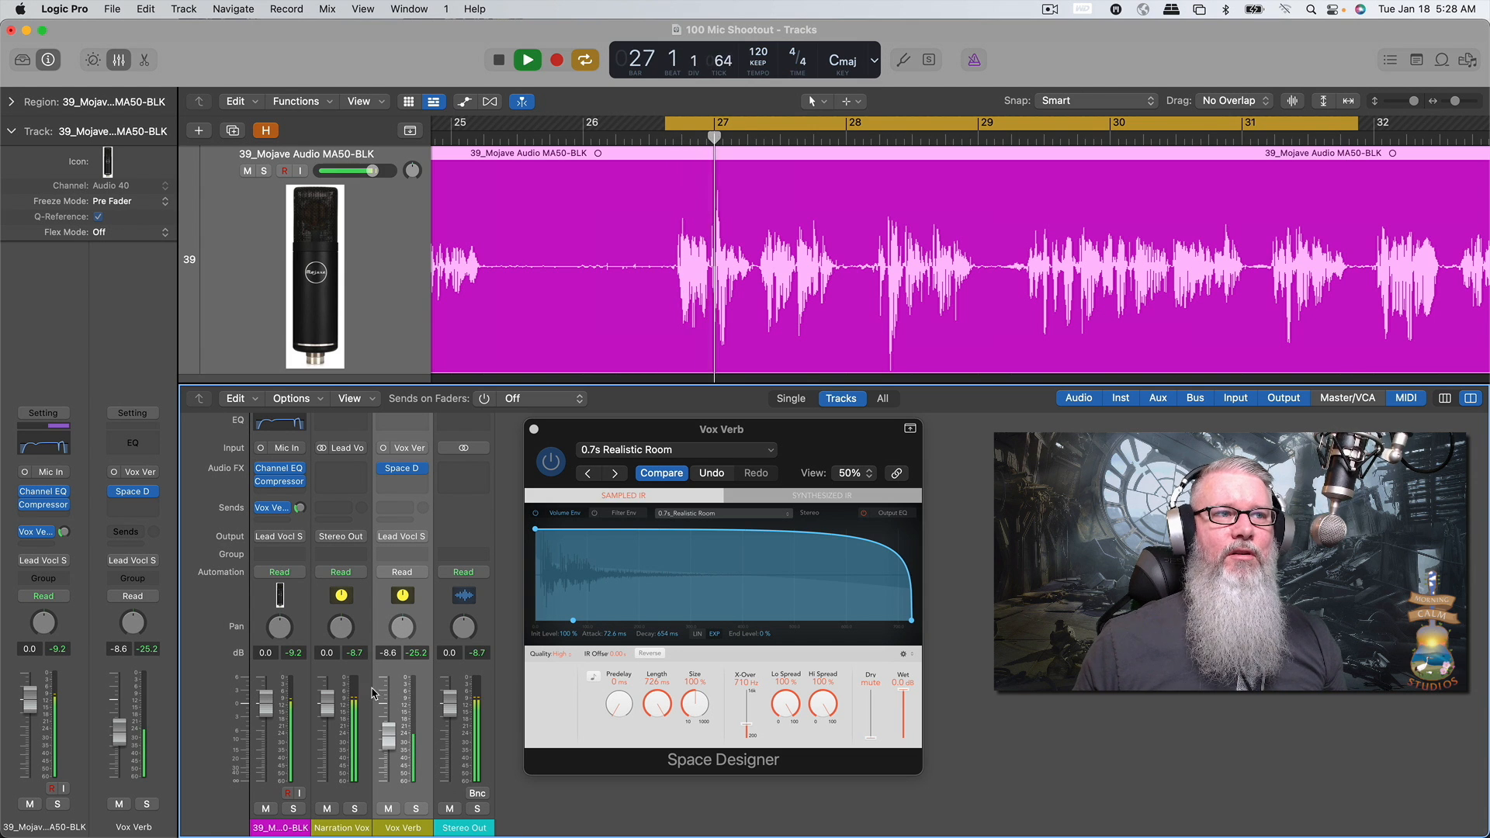
{"action": "left_click", "coordinate": [326, 809]}
{"action": "left_click", "coordinate": [327, 810]}
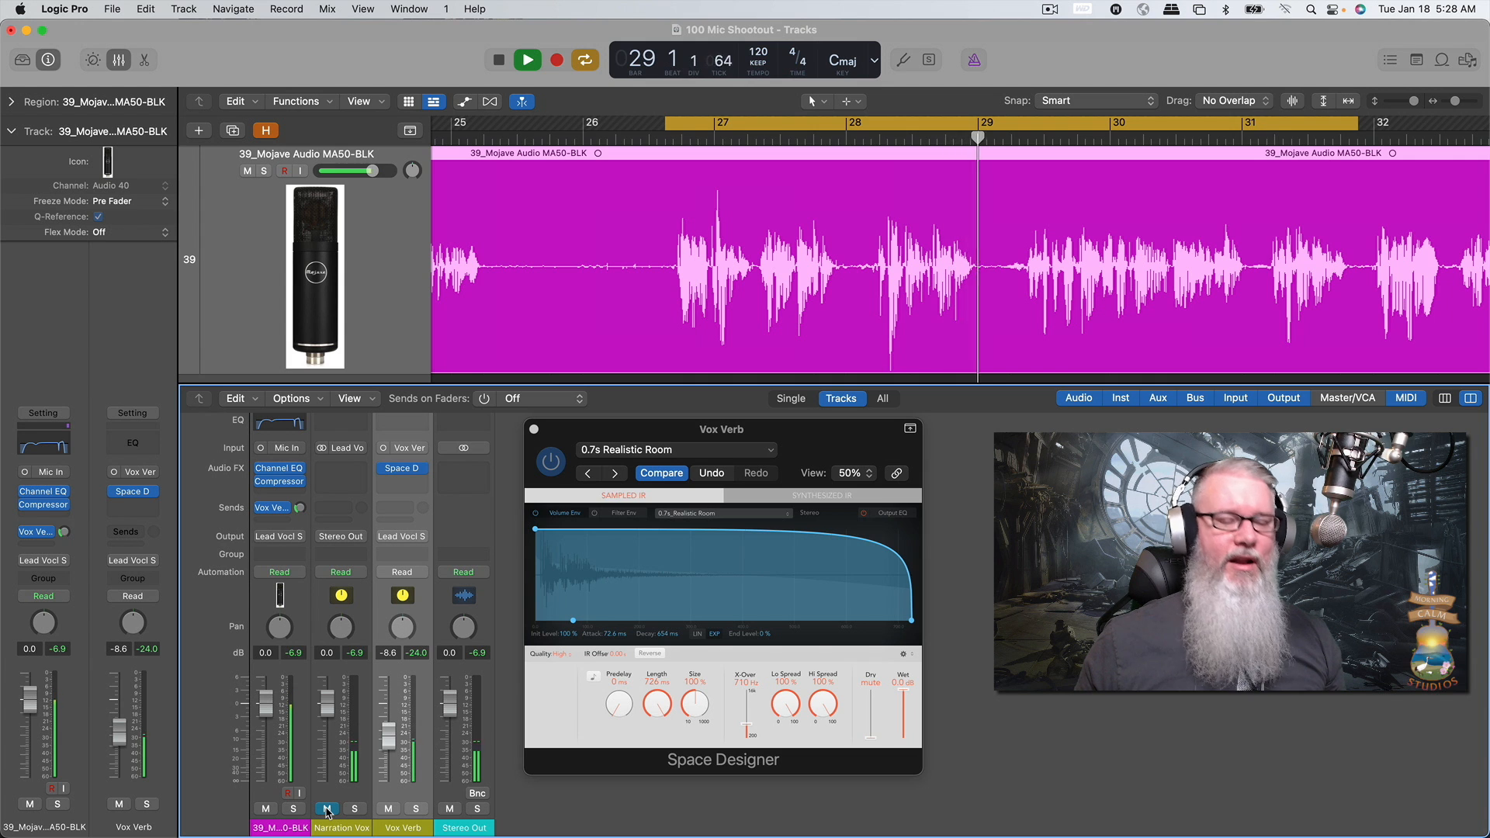
{"action": "left_click", "coordinate": [327, 809]}
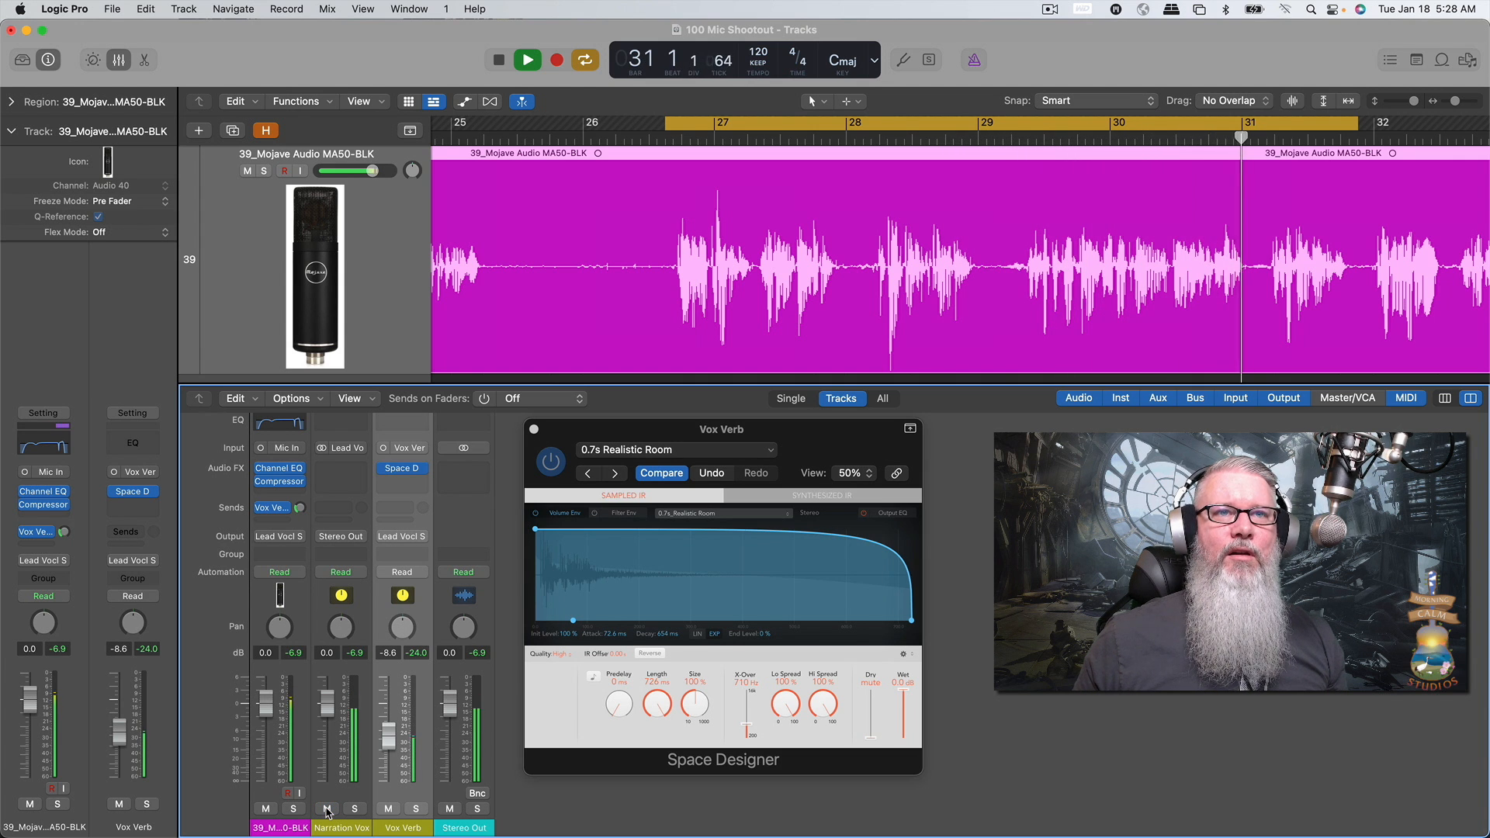
{"action": "left_click", "coordinate": [327, 810]}
{"action": "key", "text": "space"}
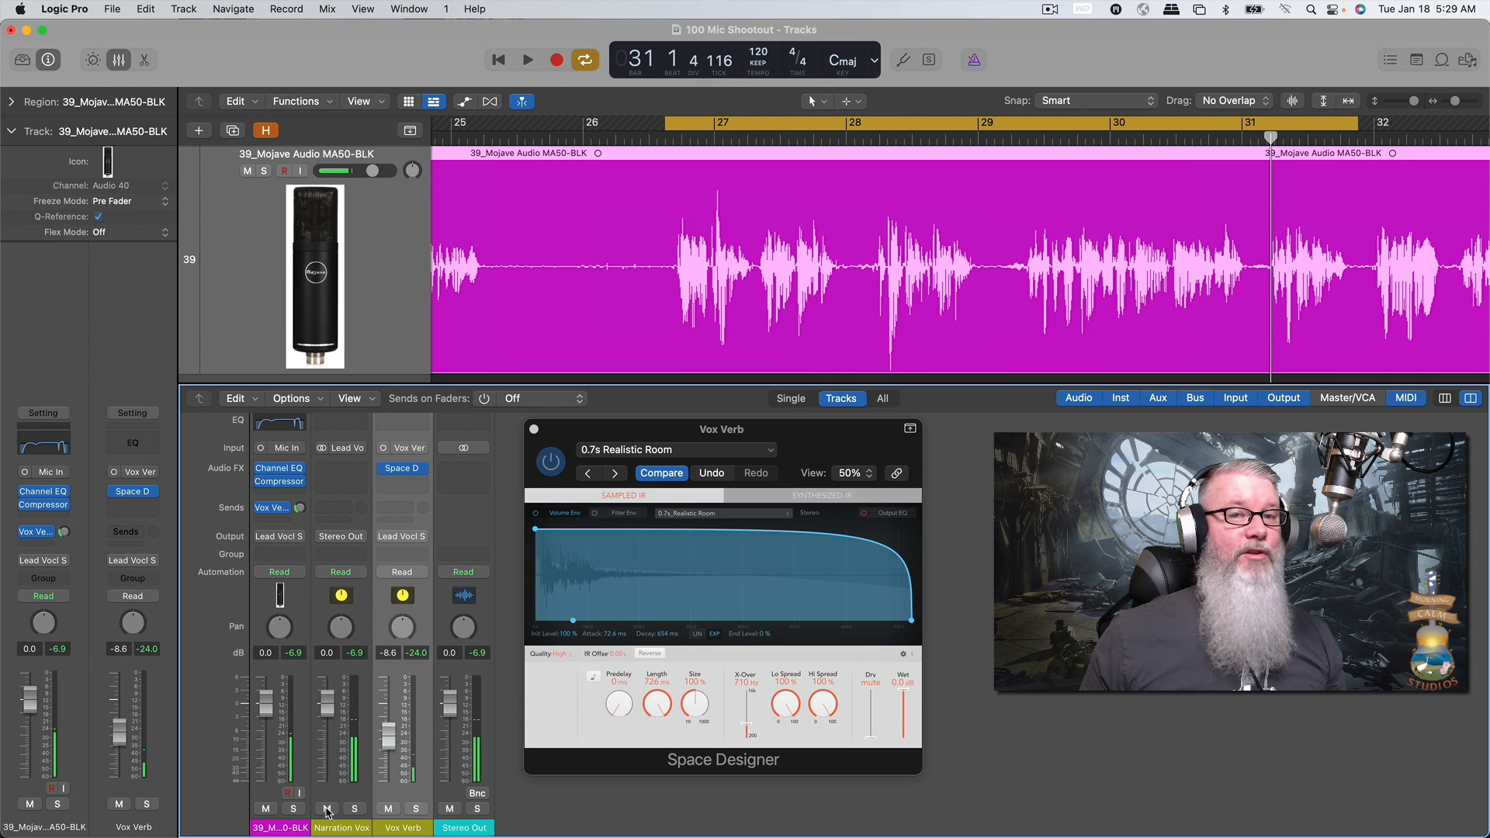